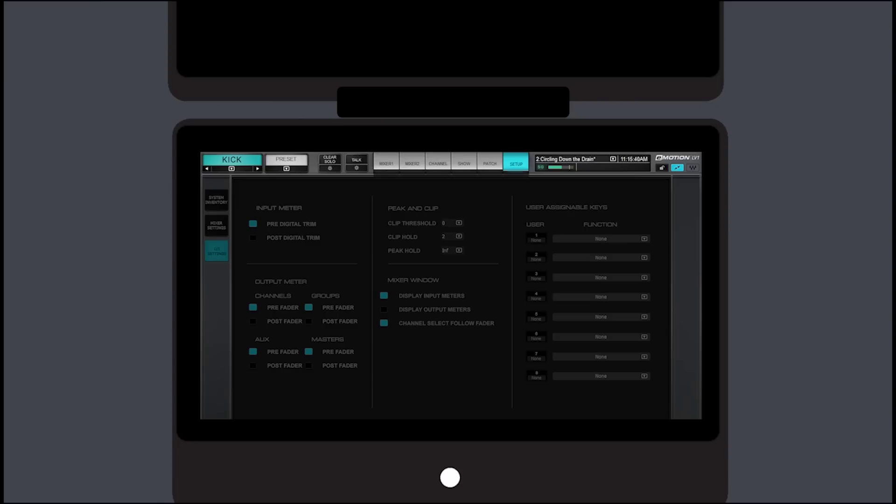
drag(412, 164, 412, 39)
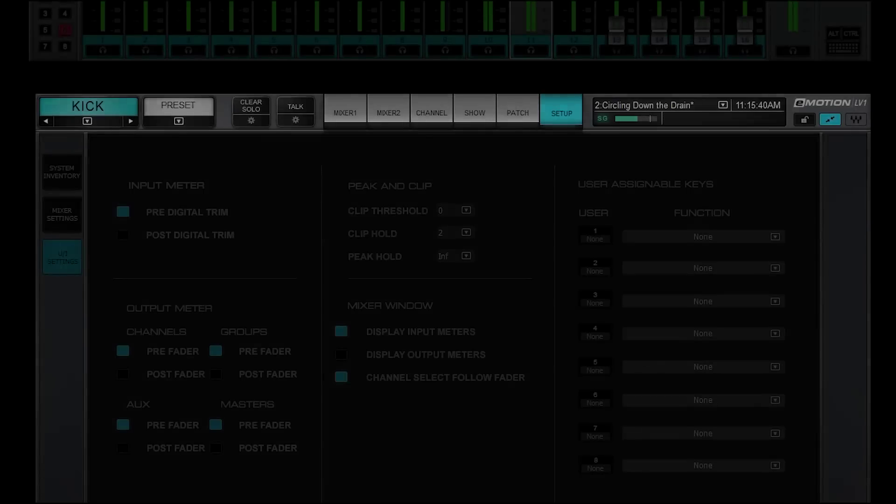
click(179, 121)
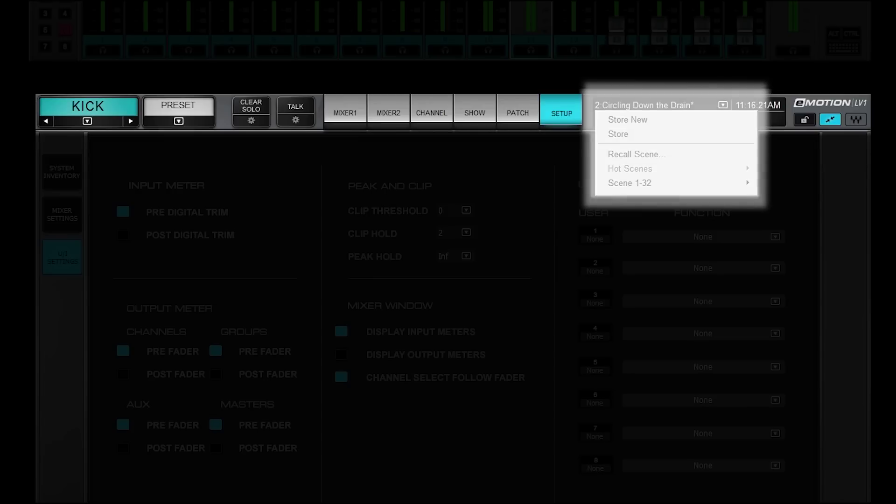
key(Escape)
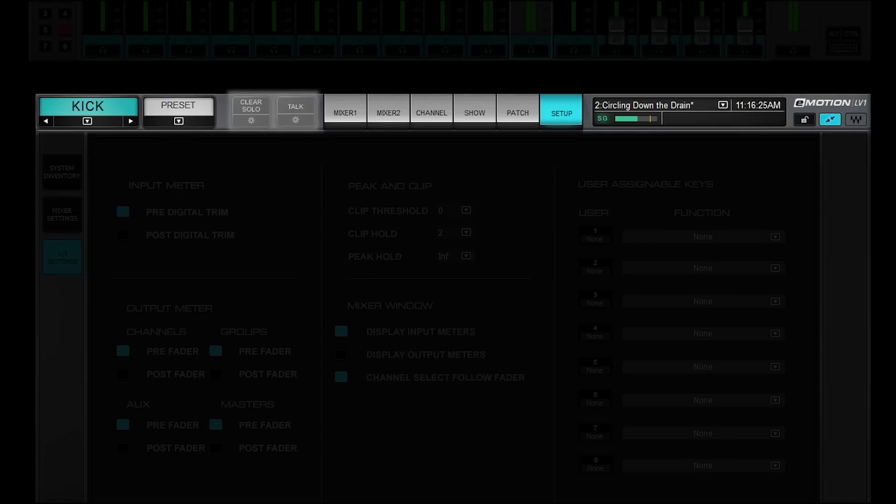
click(87, 121)
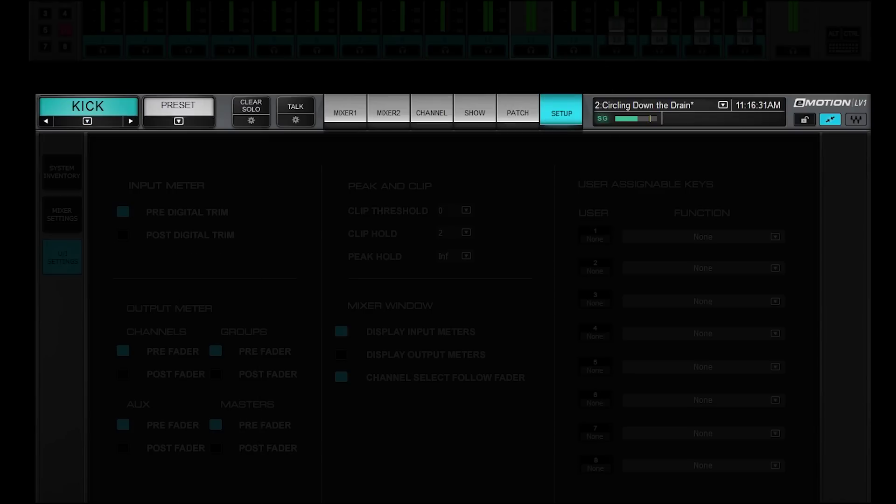
Show the system inventory and assign the IOX-1 to slot 2 of device rack A
click(62, 173)
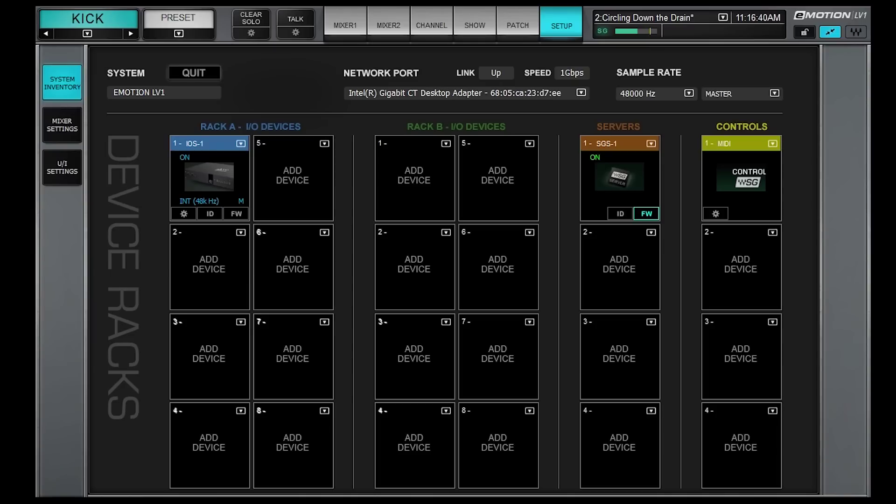
click(581, 92)
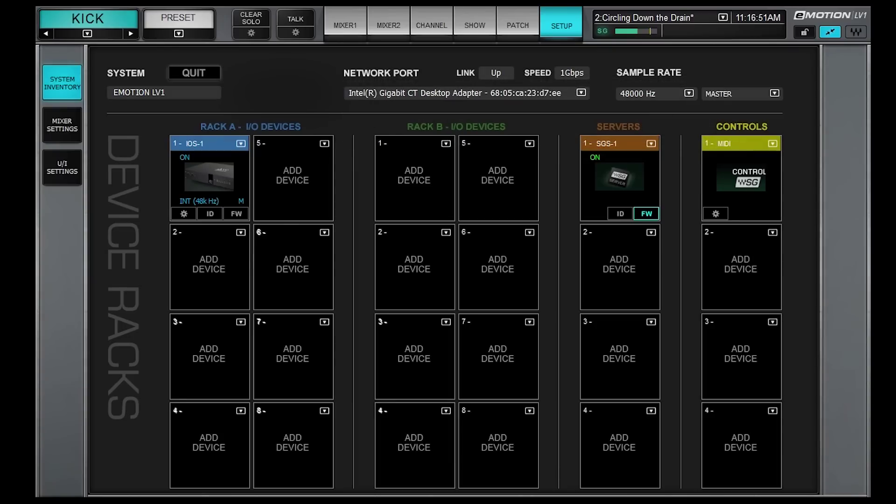
click(244, 232)
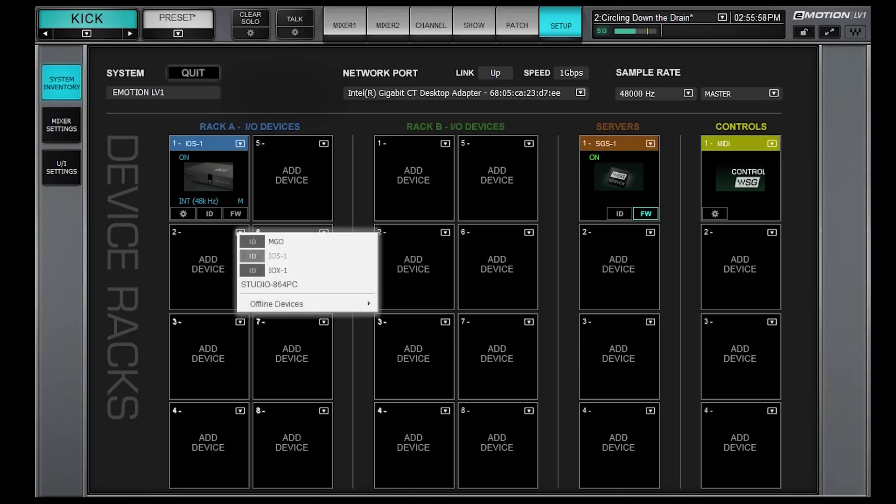
key(Escape)
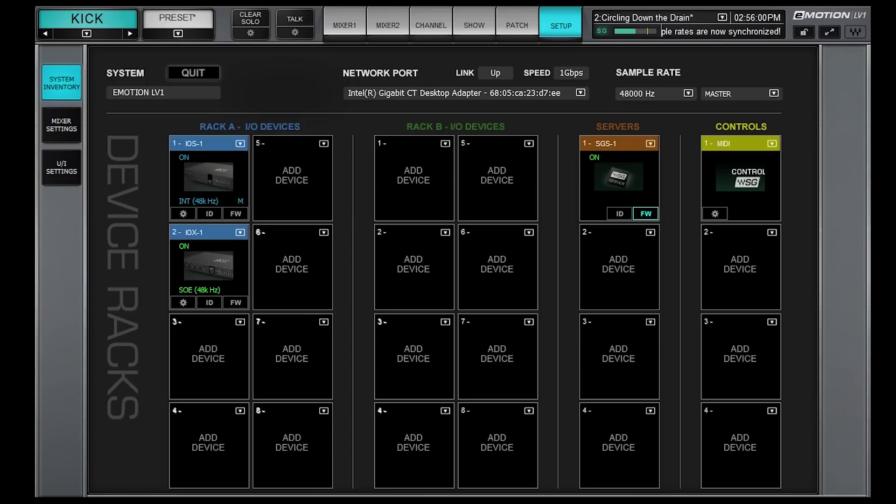
Assign the MGO to slot 5 of rack A and STUDIO-864PC to slot 1 of rack B
click(324, 143)
click(364, 152)
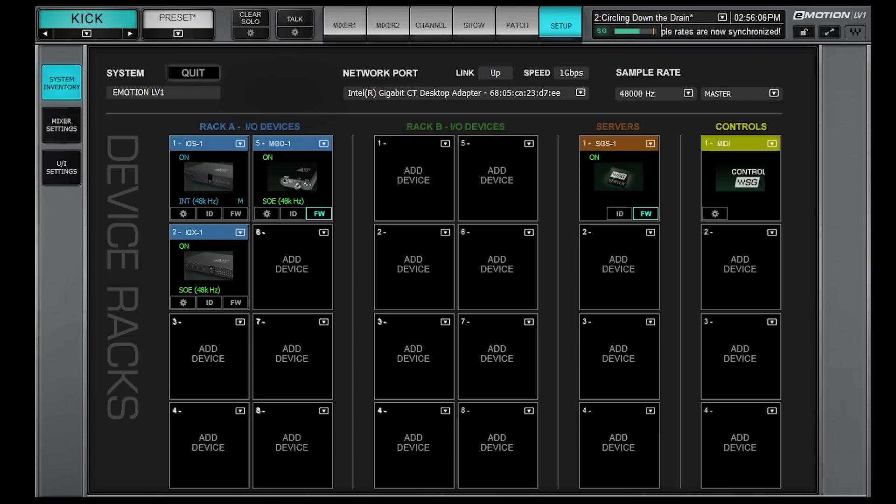
click(445, 143)
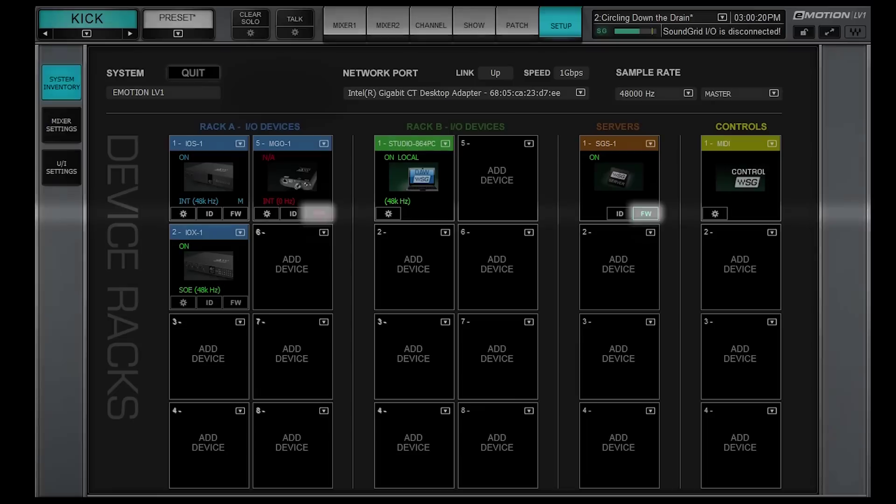
Open the MGO-1 device's own control window and bring up its clock settings
click(529, 144)
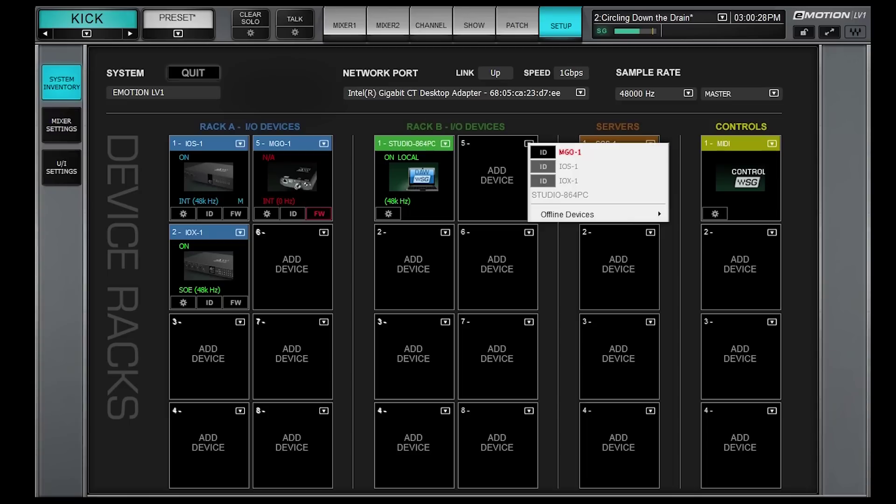
key(Escape)
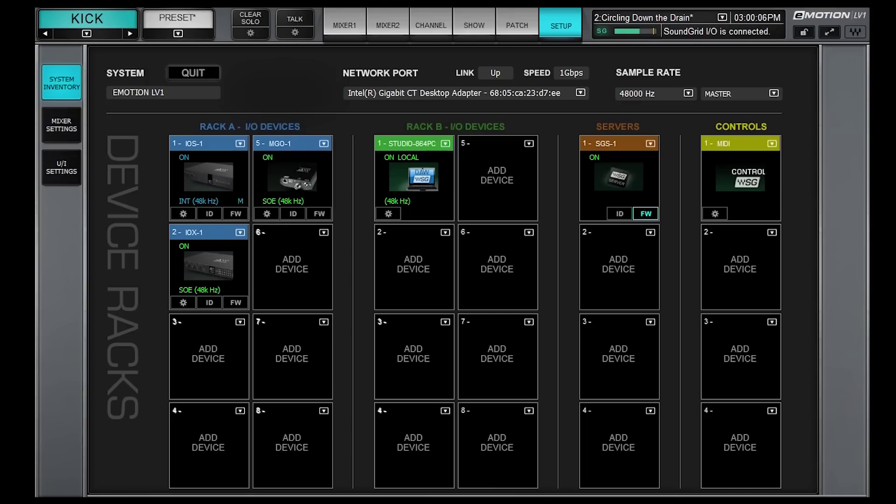
click(266, 213)
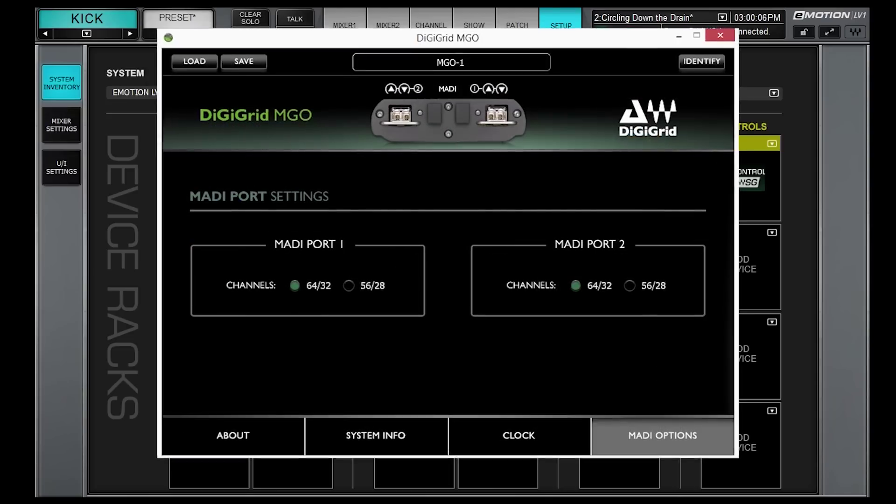
click(519, 437)
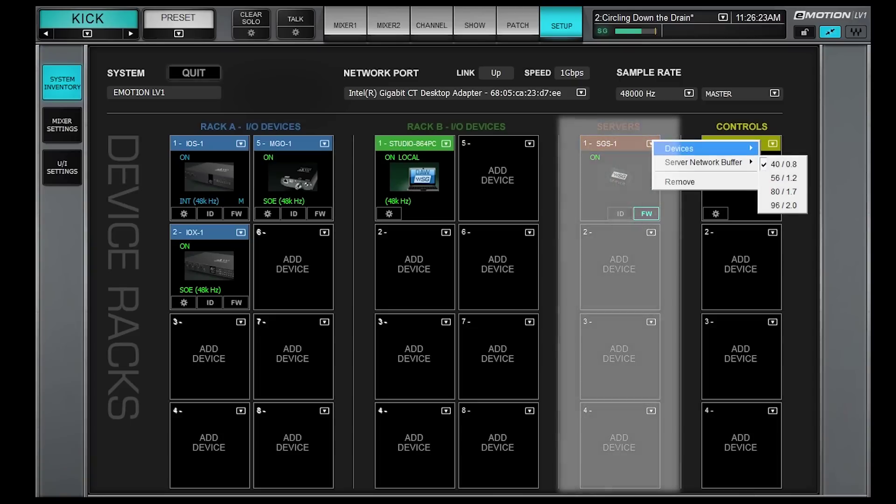
Assign the available SGS server to slot 2 of the servers rack
mouse_move(705, 148)
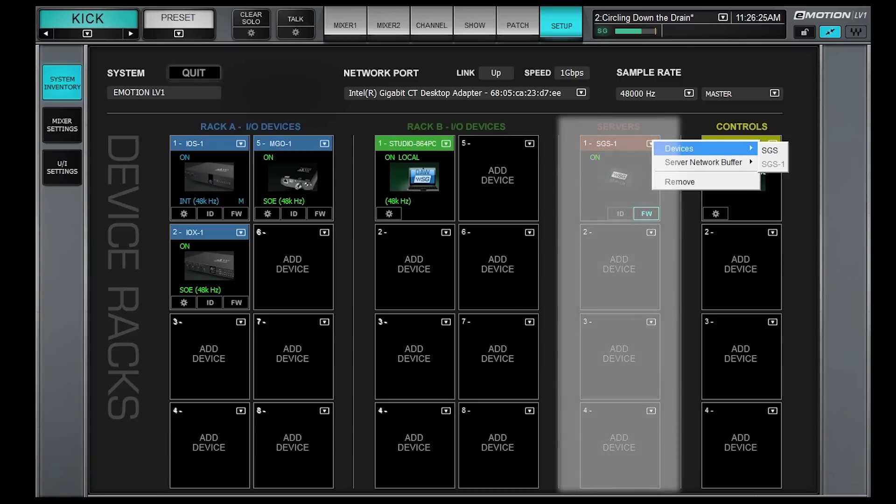
key(Escape)
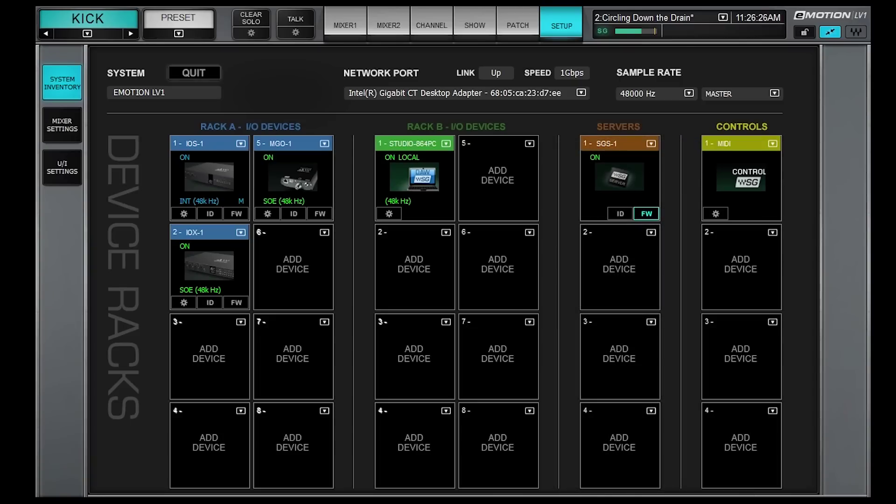
click(637, 250)
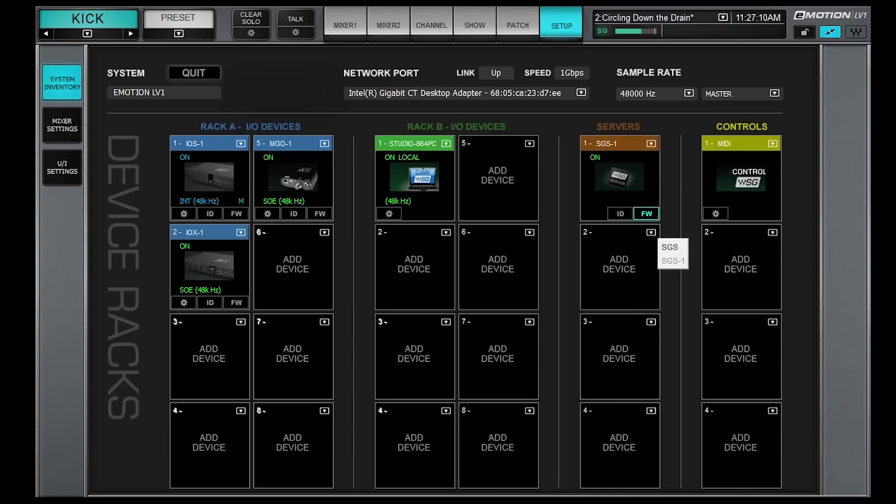
click(672, 247)
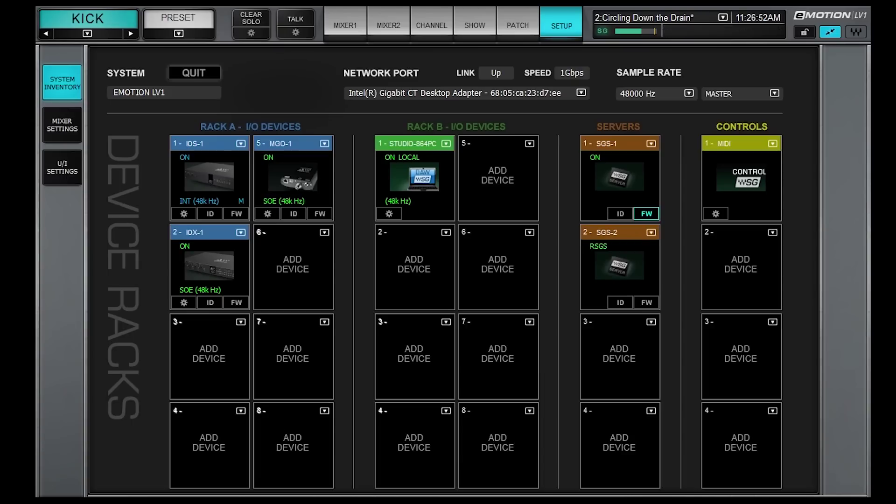
Review the device options and control surface settings of the MIDI controller in slot 1 of the controls rack
click(773, 143)
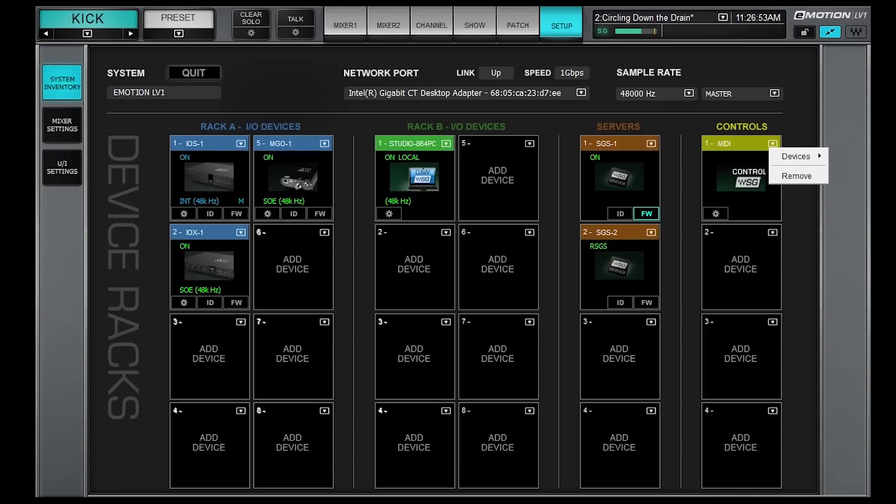
mouse_move(797, 156)
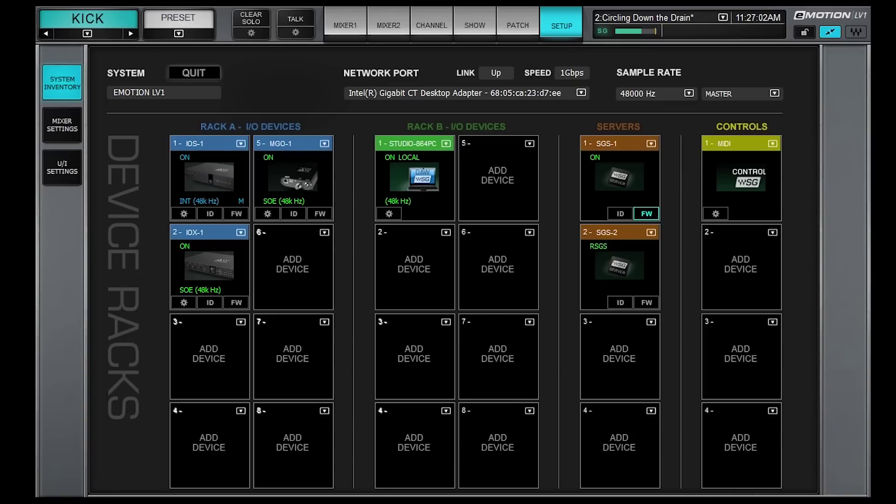
click(716, 214)
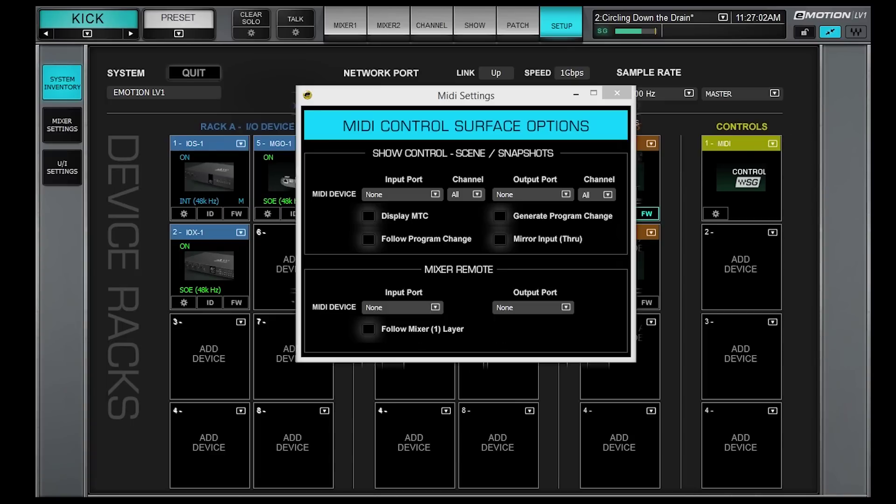
key(Escape)
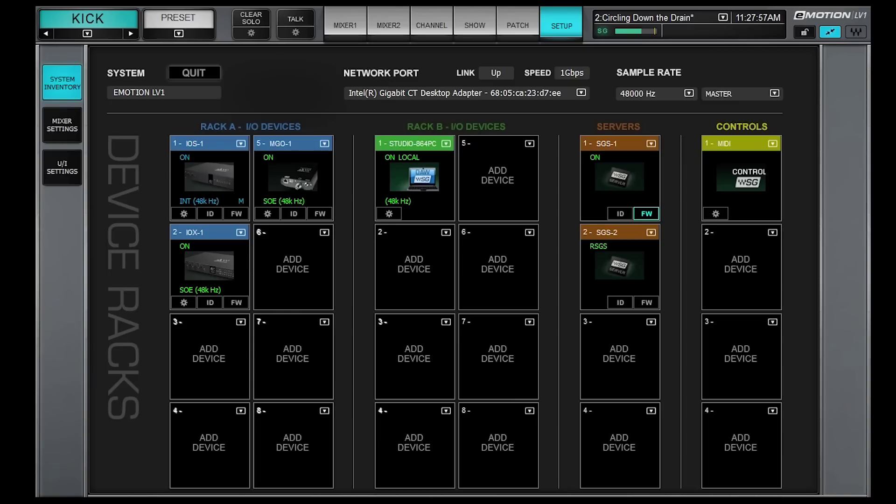
Add an offline WSG-Y16 device to slot 3 of rack A
click(241, 322)
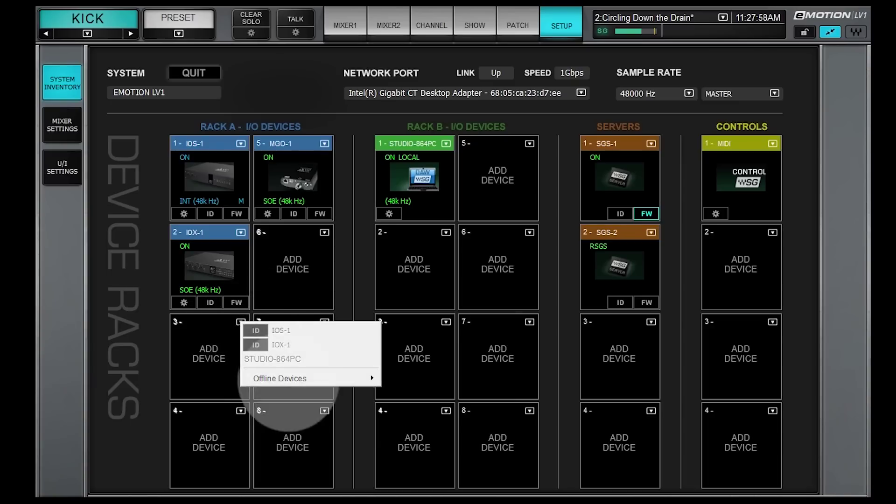
click(285, 380)
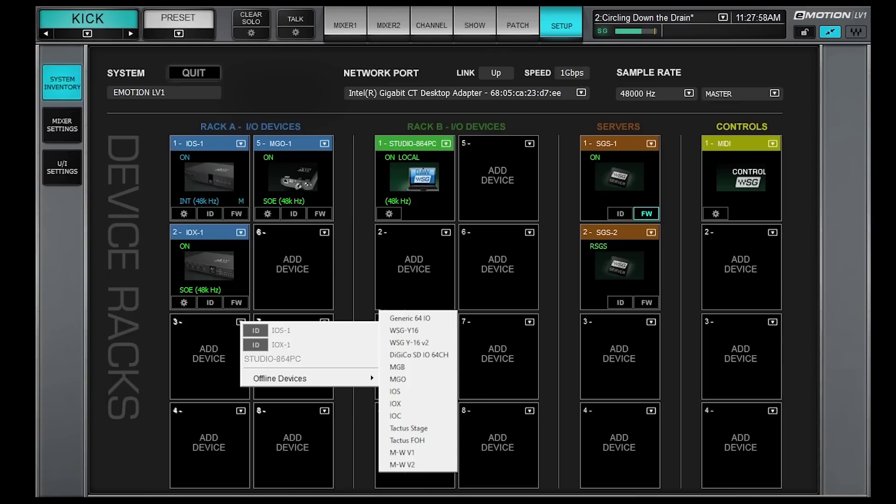
click(395, 404)
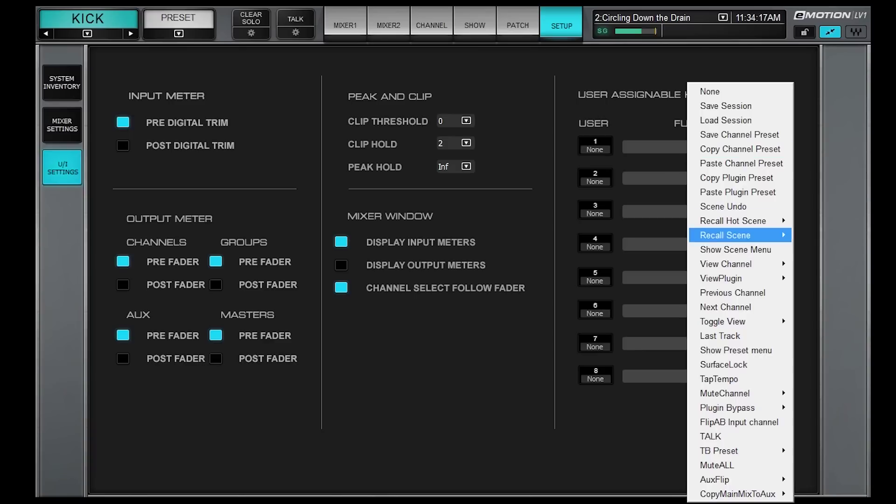
Assign the View Channel function for Channel 48 to user assignable key 1
mouse_move(727, 263)
mouse_move(831, 279)
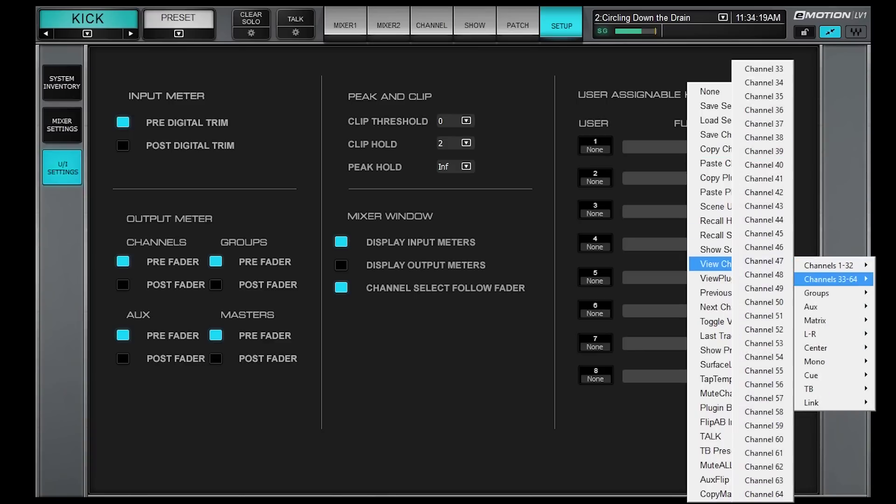
click(759, 274)
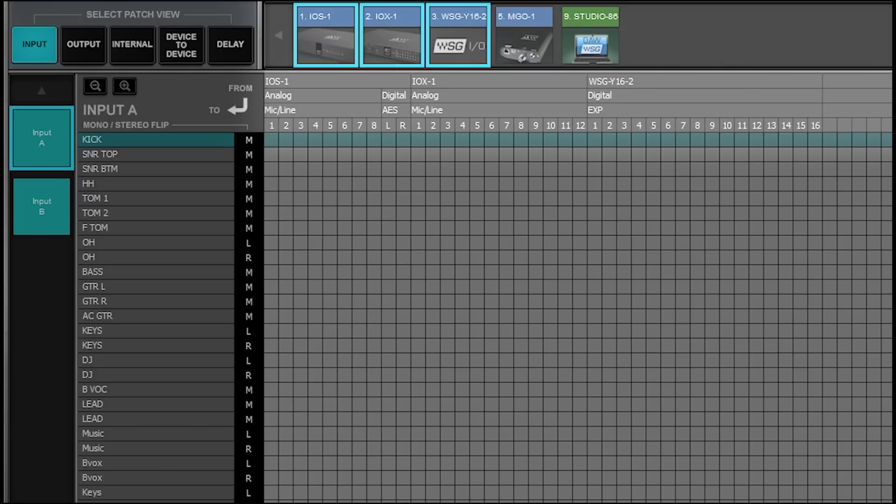
Limit the Input A patch grid to the MGO-1 by hiding IOX-1, IOS-1 and WSG-Y16-2
click(393, 36)
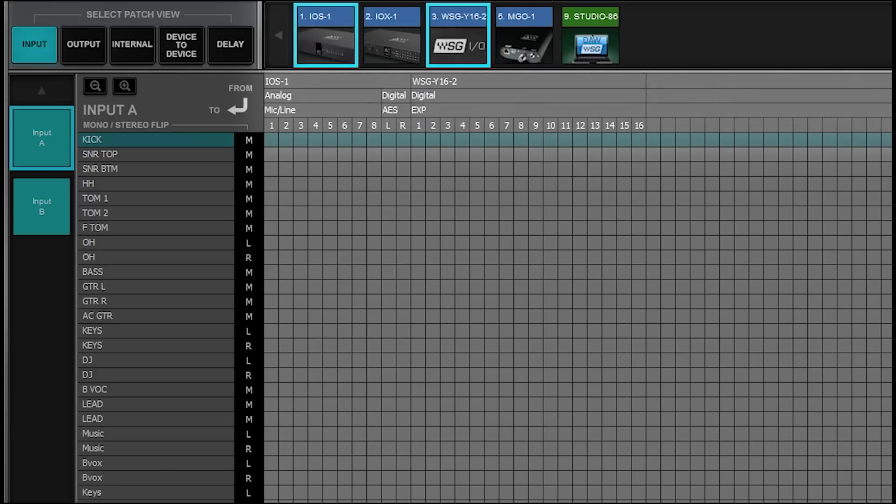
click(326, 35)
click(458, 35)
click(524, 35)
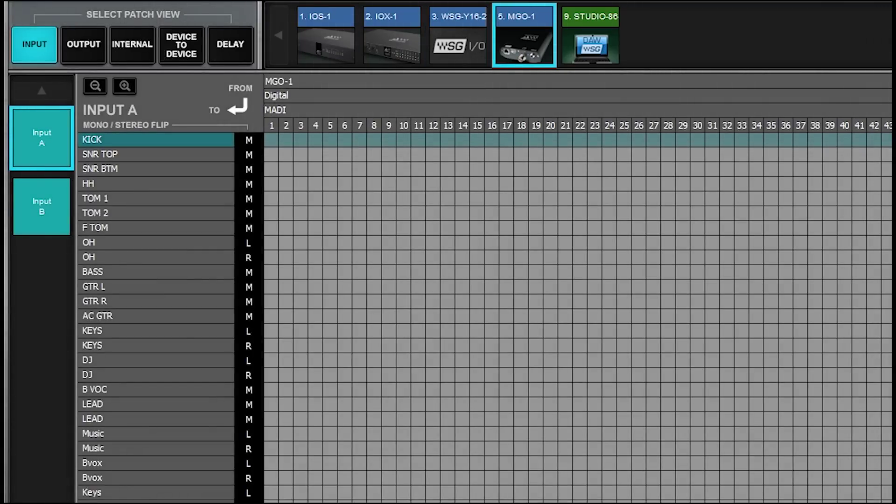
Switch to the output patch of the mix busses and add the IOX-1 to the grid
click(83, 45)
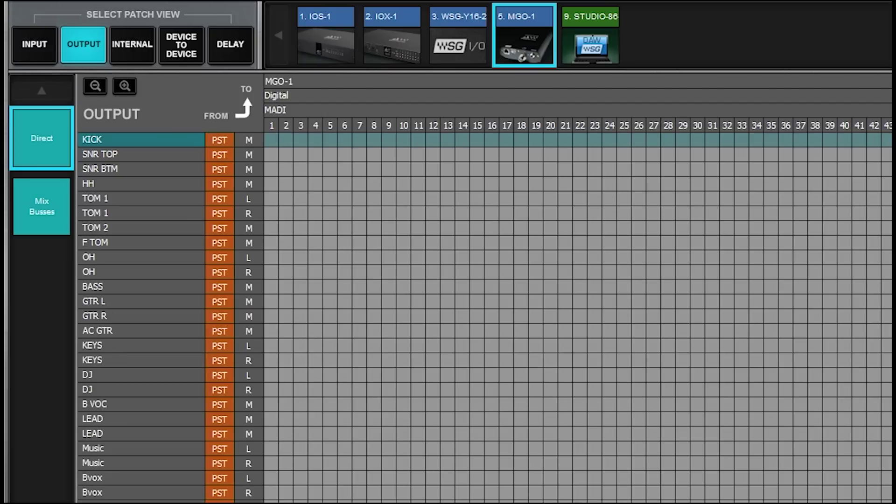
click(42, 206)
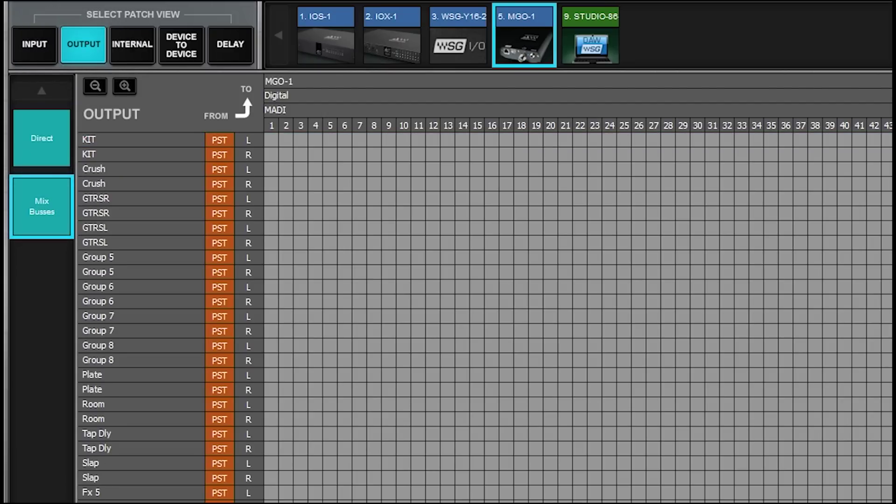
click(392, 36)
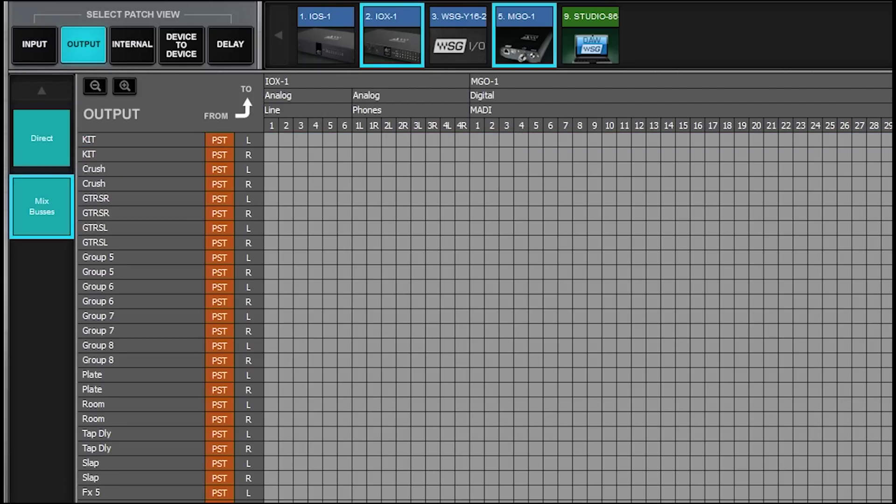
Patch Group 5 L to IOX-1 Phones 1L, and patch the busses from KIT L onward diagonally to MGO-1 MADI outputs starting at 1
click(95, 86)
click(125, 86)
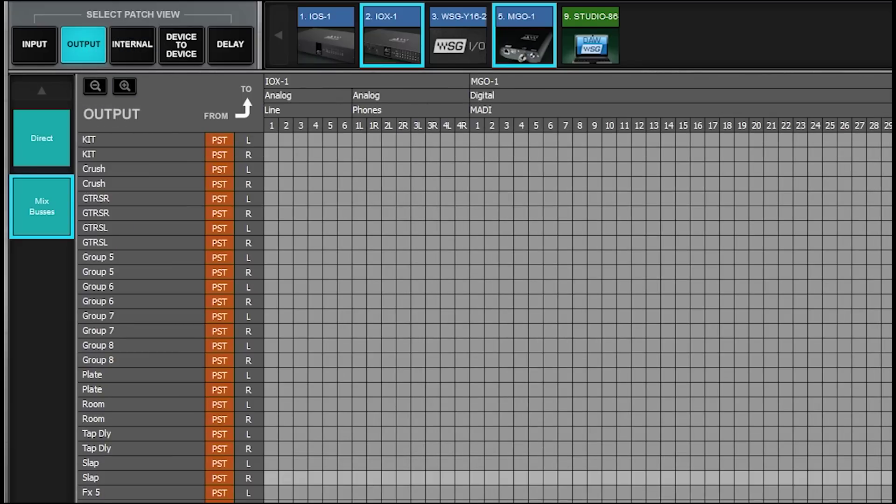
click(124, 86)
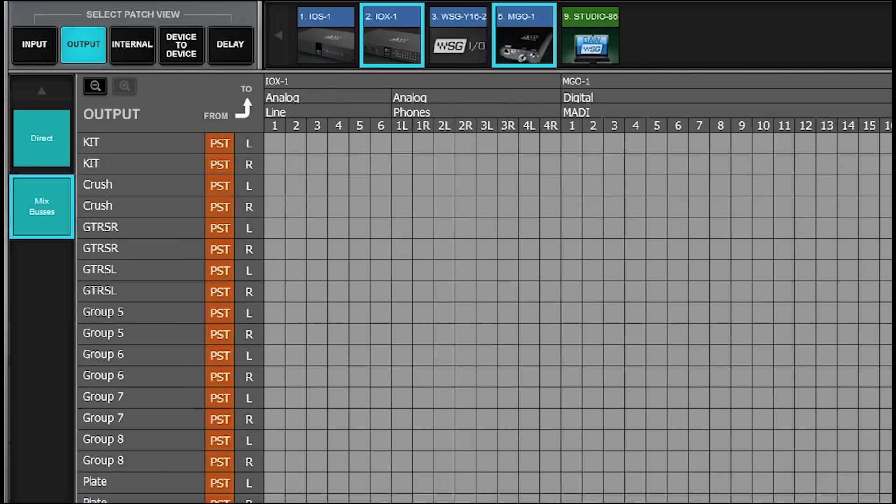
click(402, 313)
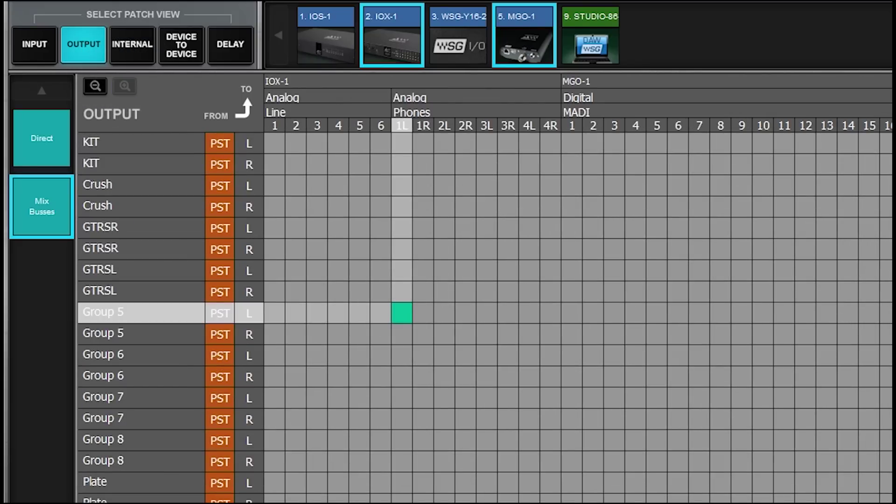
mouse_move(572, 144)
mouse_down()
mouse_move(752, 309)
mouse_move(763, 334)
mouse_up()
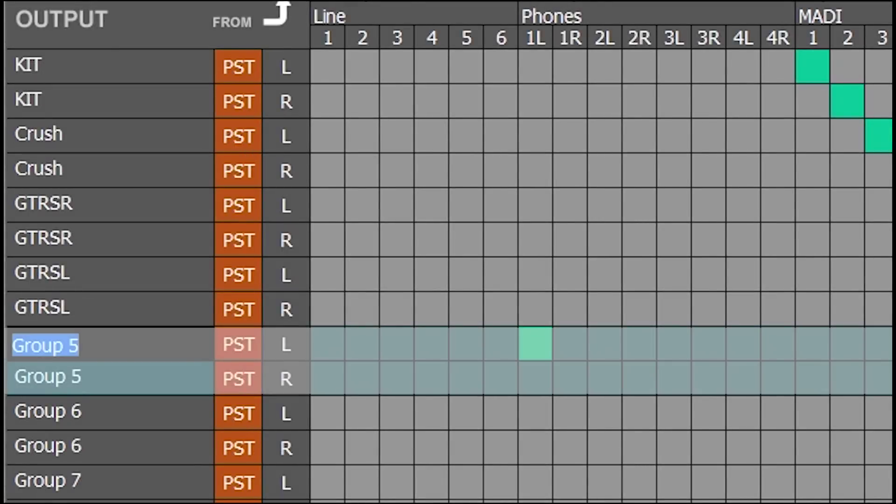
Rename the Group 5 bus to FEED in the output patch
text(FEED)
key(Return)
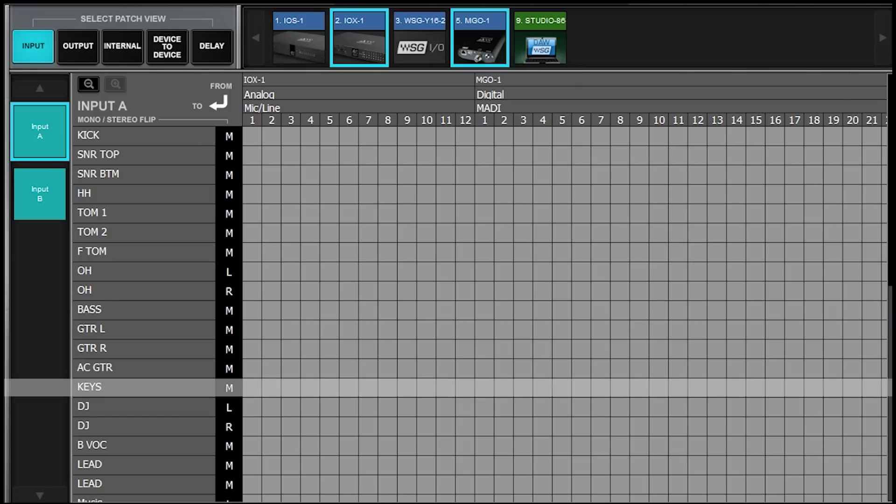
Flip the KEYS input to stereo, and patch IOS-1 Mic/Line 1–5 diagonally to WSG-Y16-2 EXP 1–5 in the device-to-device grid
click(229, 388)
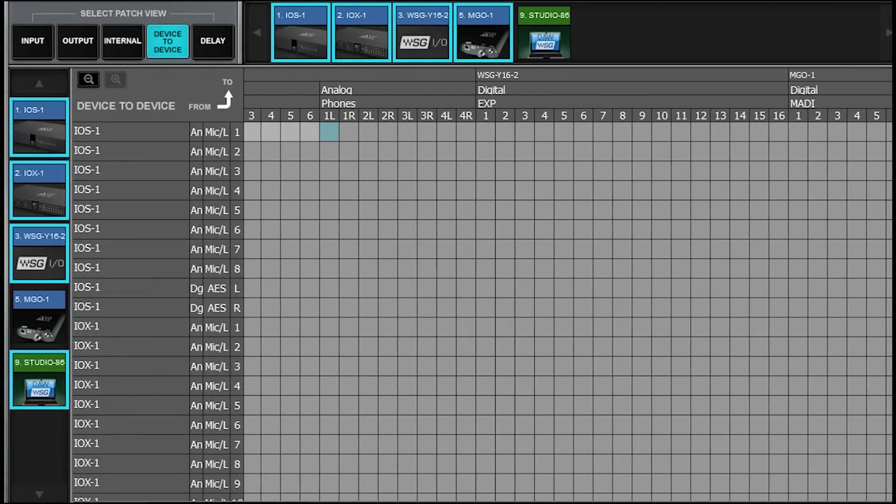
scroll(569, 312, right, 3)
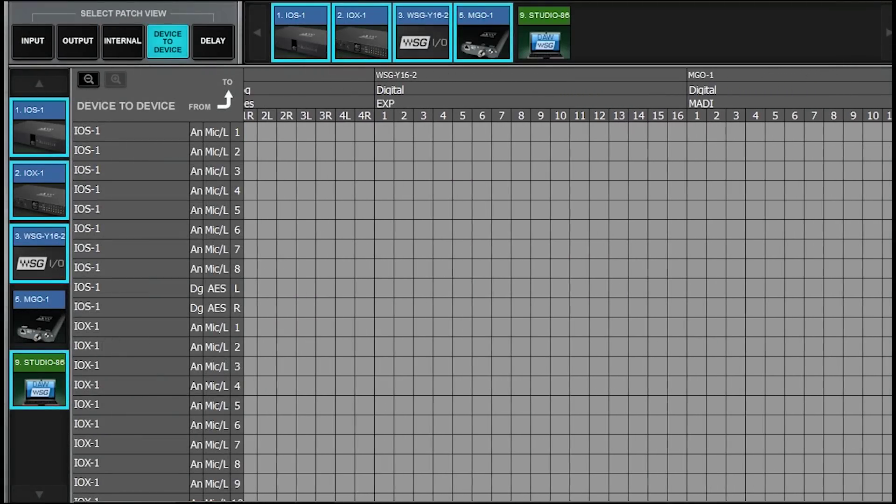
drag(378, 132, 457, 210)
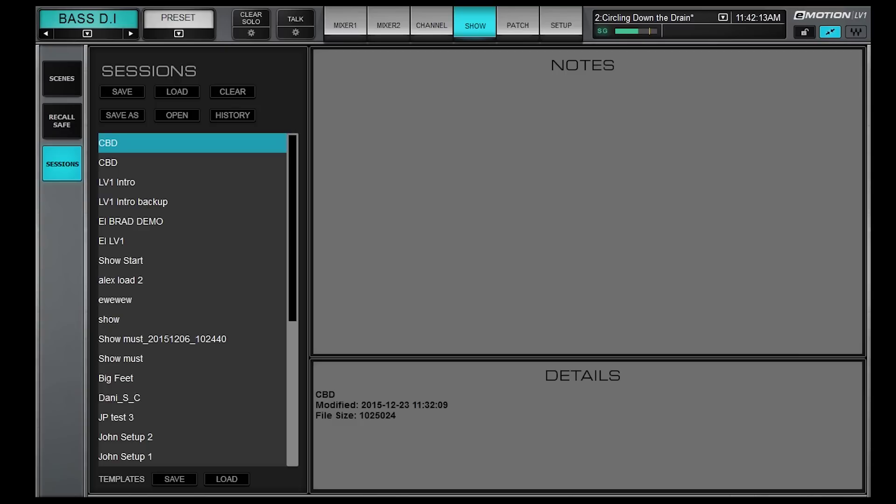
Compare the show's scenes page with its sessions page
click(62, 78)
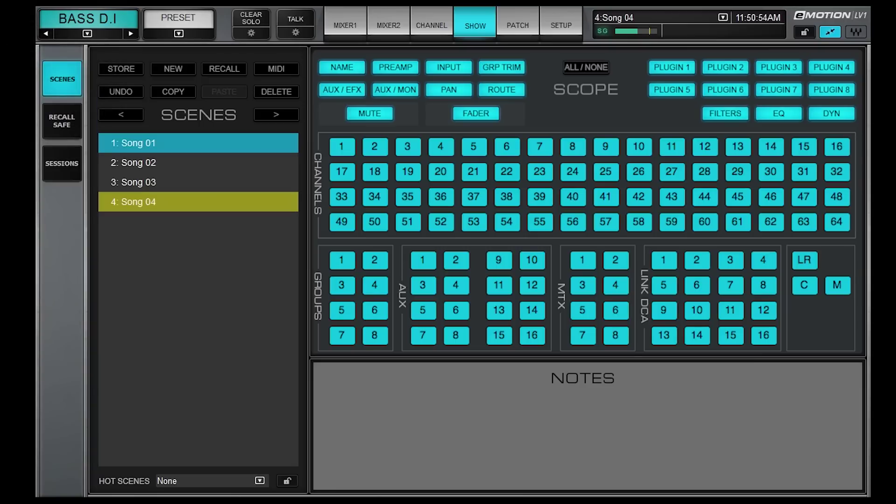
click(62, 164)
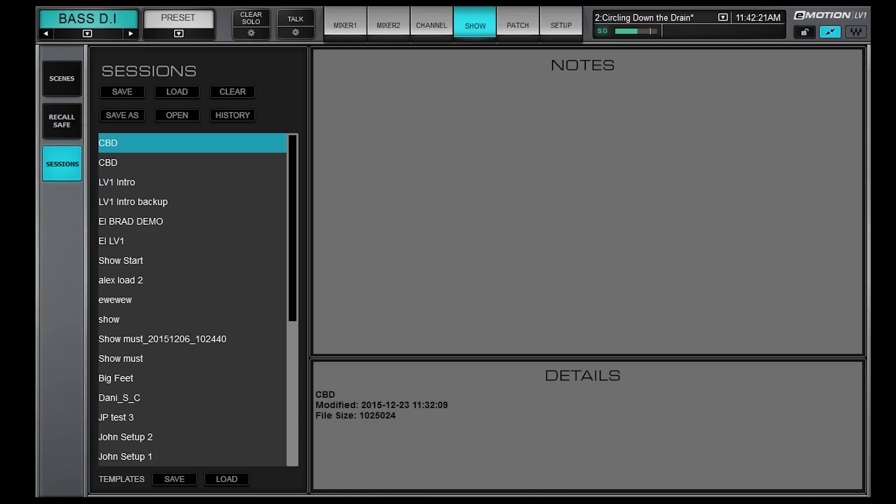
click(62, 78)
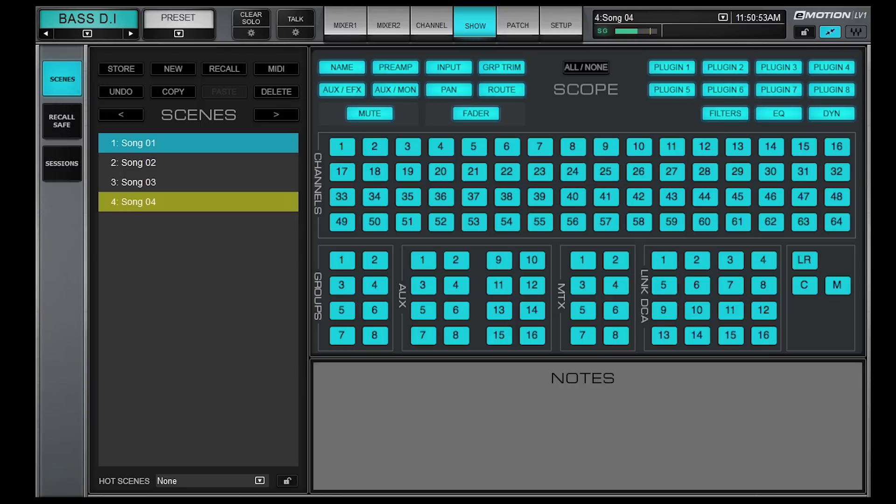
click(62, 163)
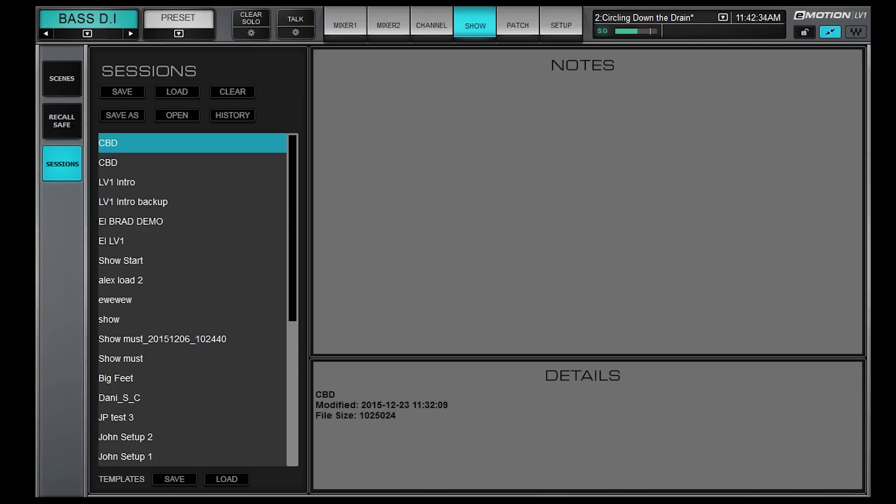
Select the LV1 Intro backup session and try to open the template file MGB MGO REC-PB Standalone.emo
click(194, 202)
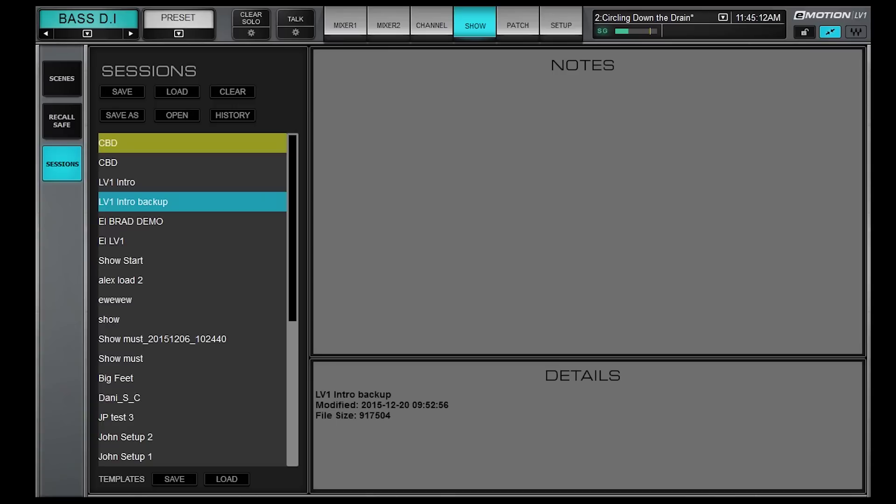
click(177, 115)
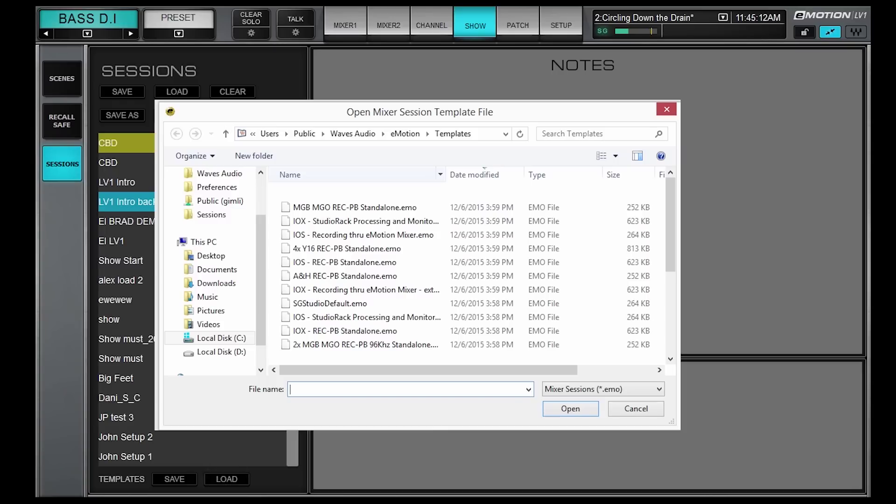
click(355, 207)
key(Return)
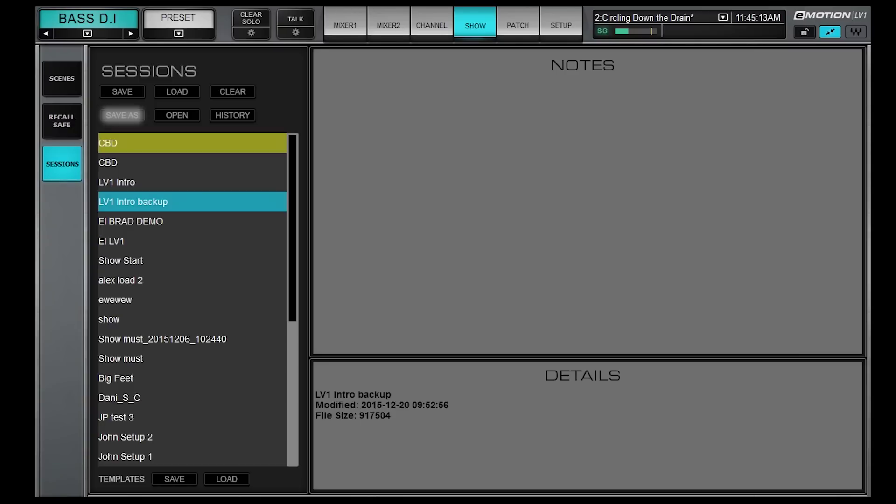
click(179, 34)
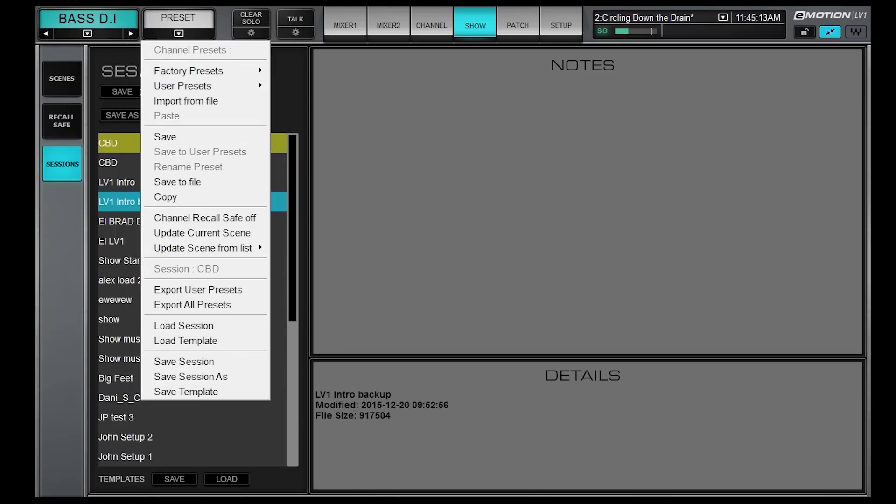
key(Escape)
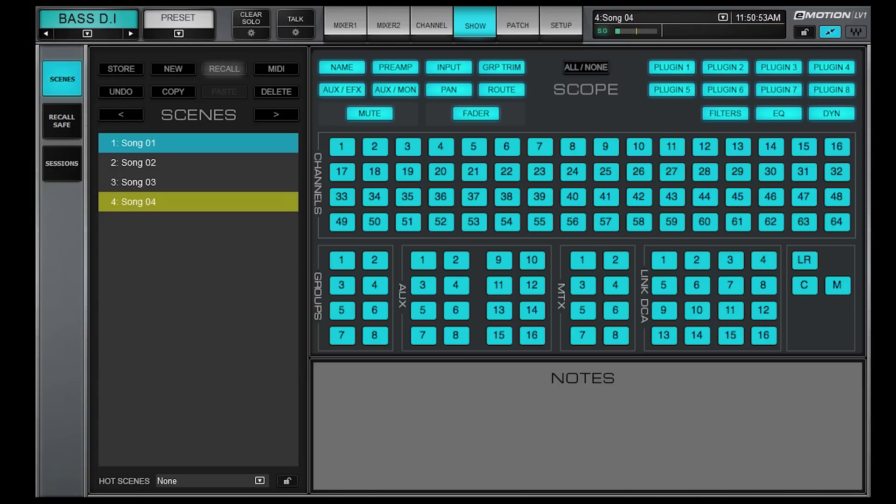
Recall the Song 01 scene, and open the quick list of scenes
click(224, 69)
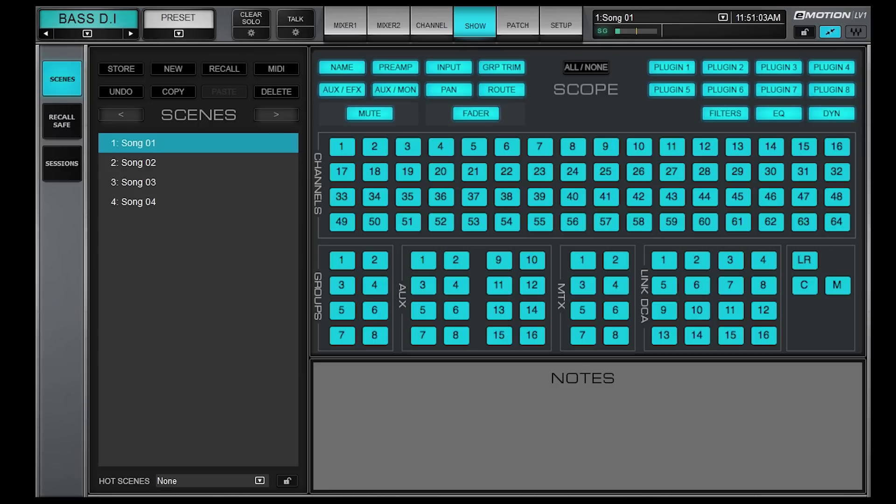
click(276, 115)
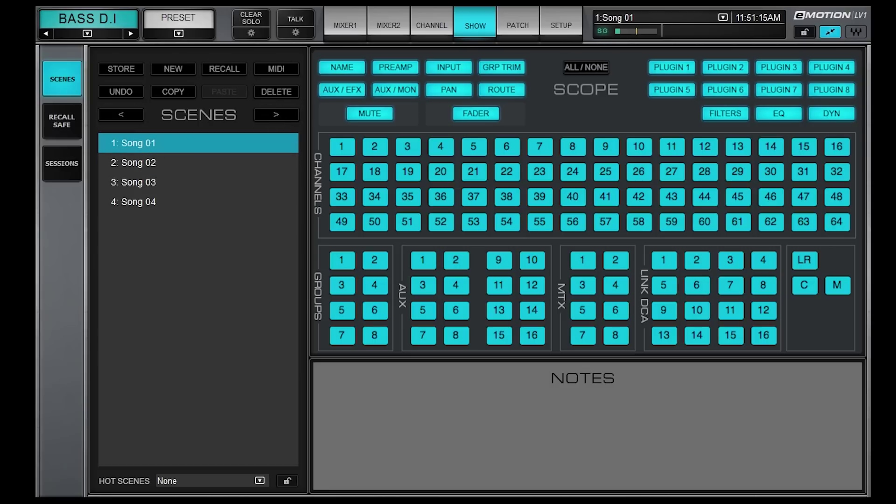
click(723, 17)
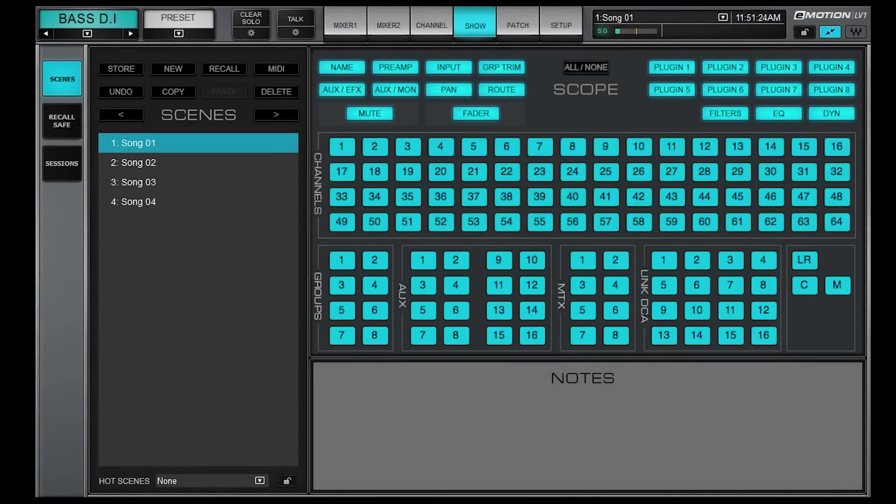
Mark three adjacent channels as recall safe
click(62, 121)
click(444, 199)
click(477, 199)
click(510, 198)
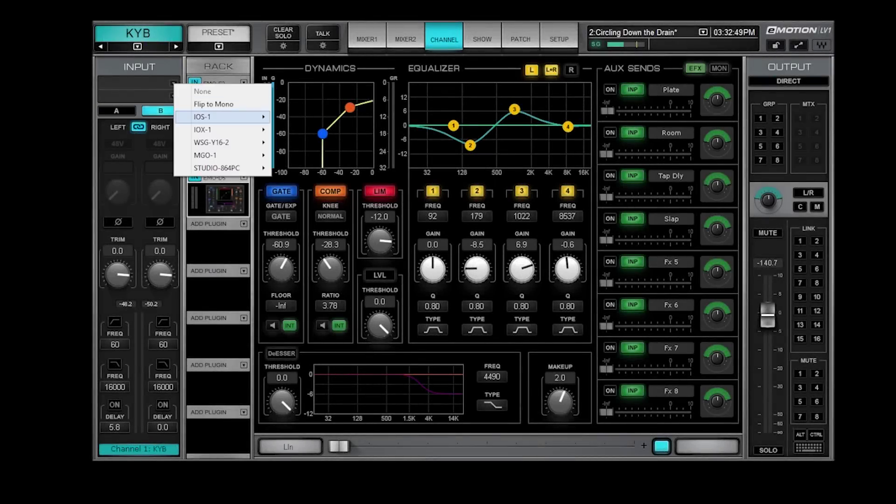
Assign IOS-1 Mic/Line 1 and 2 to the KYB channel's B input and raise the linked preamp gain to 24.0
mouse_move(217, 117)
click(116, 117)
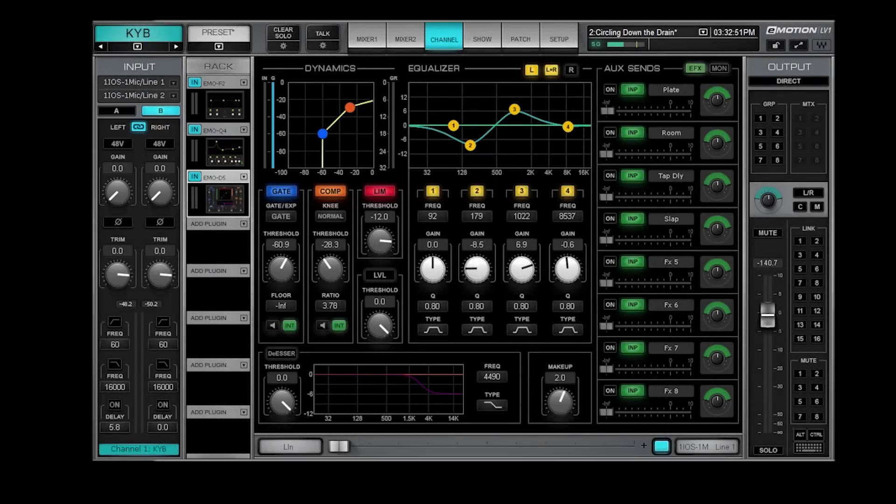
drag(117, 191, 117, 180)
Unlink the KYB channel's sides to invert only the left polarity, and turn on 48V phantom power for both sides
click(139, 127)
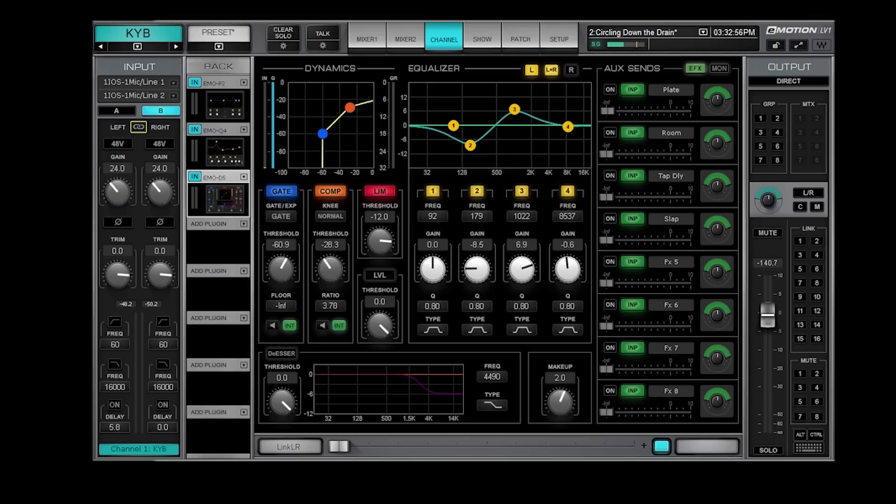
click(118, 222)
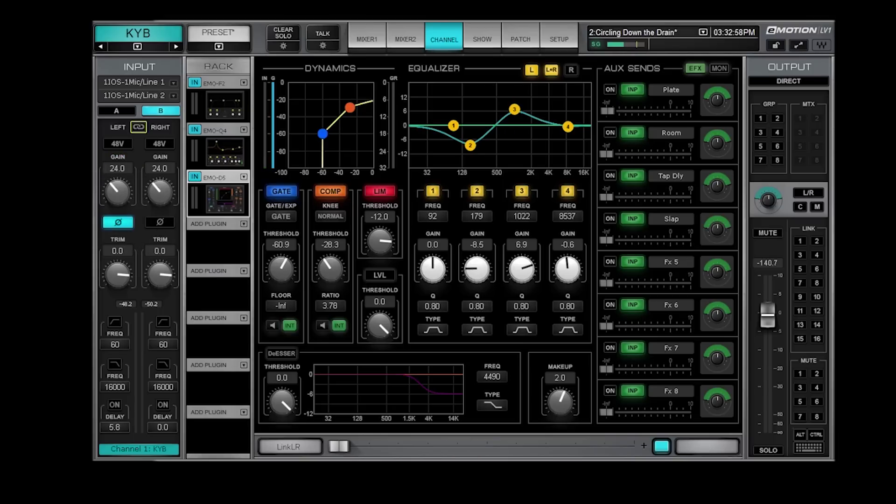
click(117, 144)
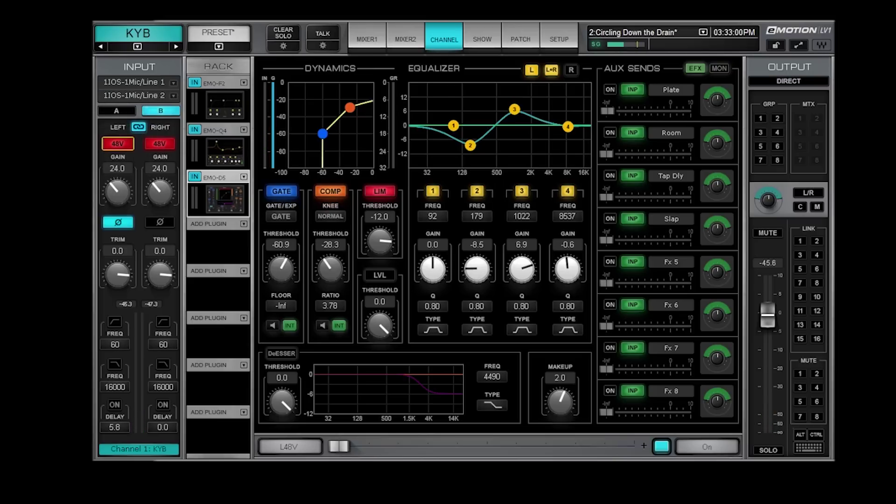
Enable the KYB channel's high-pass filter on the left input and adjust its cutoff frequency
click(115, 322)
mouse_move(115, 345)
mouse_down()
mouse_move(115, 332)
mouse_move(115, 342)
mouse_up()
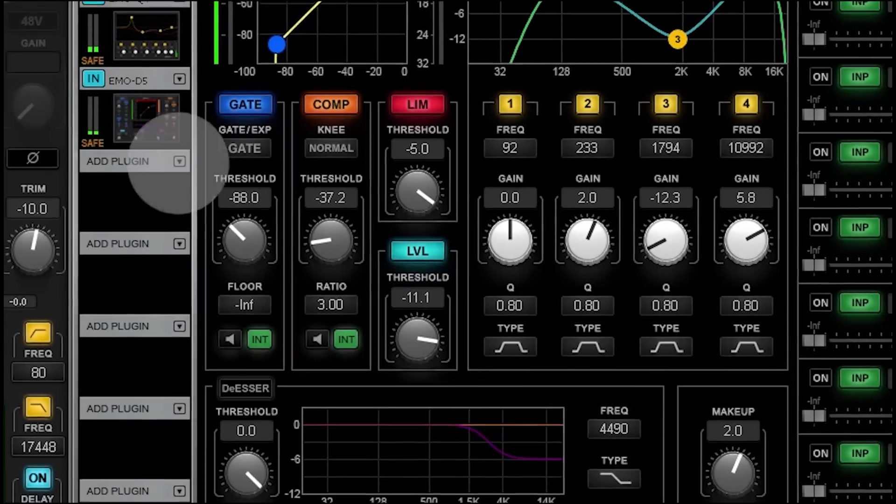
Insert the Vitamin plug-in from the Harmonic category into the DJ channel's first empty rack slot, below EMO-D5
click(179, 153)
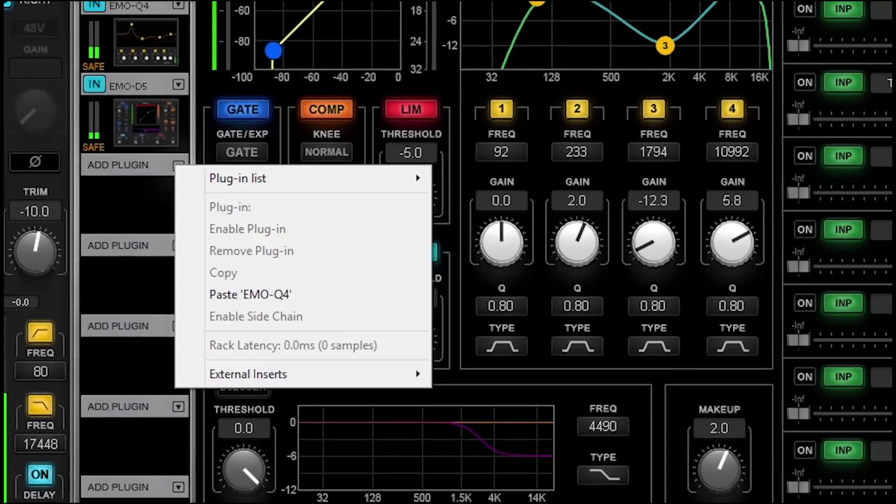
mouse_move(236, 182)
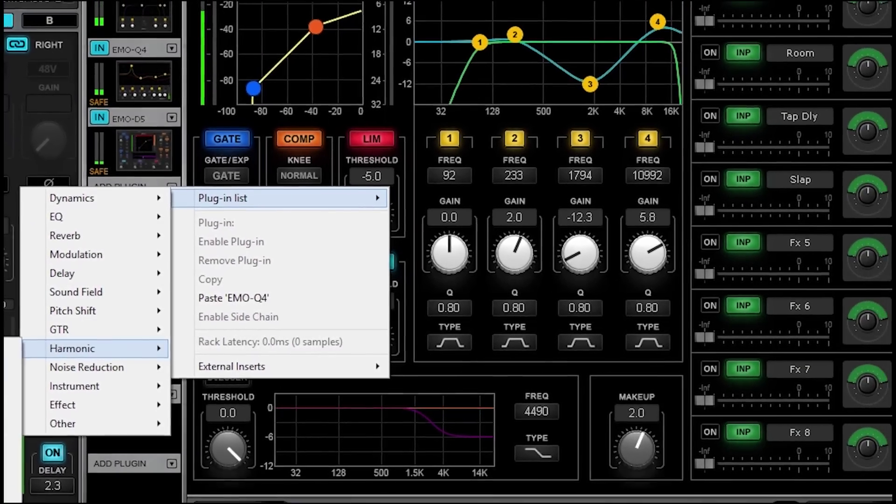
click(10, 462)
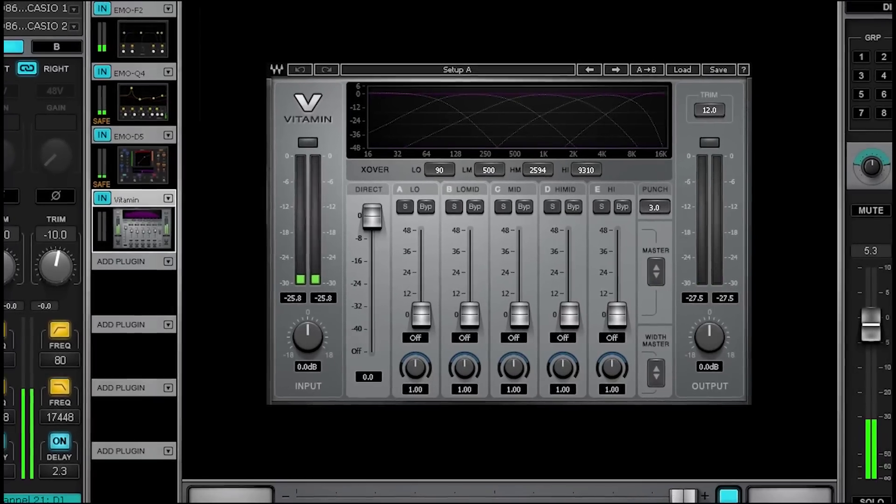
Adjust Vitamin's input gain, lower its Direct fader and fine-tune the LO band fader
drag(312, 338, 298, 313)
drag(359, 222, 359, 254)
drag(405, 315, 405, 313)
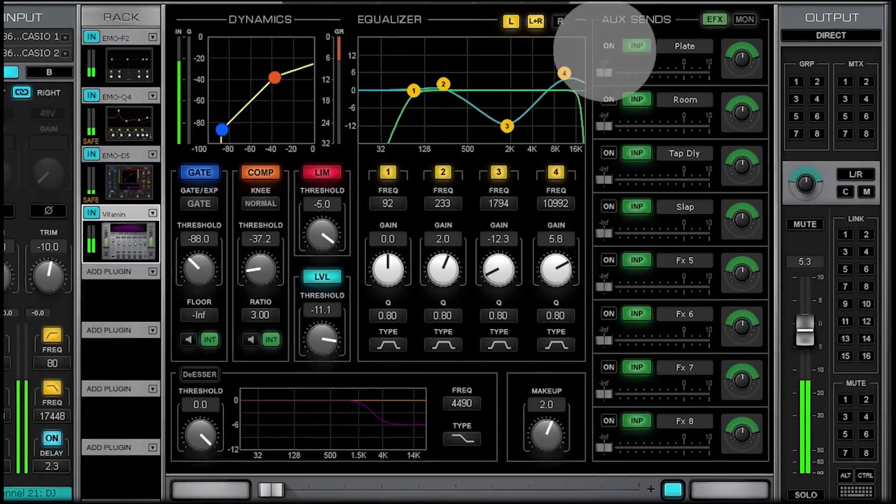
Turn on the DJ channel's Plate and Room aux sends, raise the Plate level and change both sends' pickoff points
click(608, 46)
drag(605, 73, 654, 73)
click(628, 49)
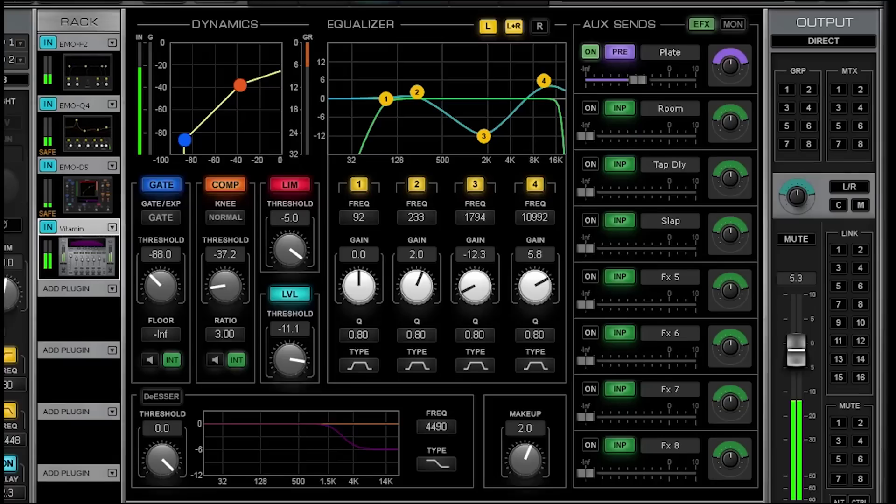
click(628, 49)
click(588, 109)
click(618, 110)
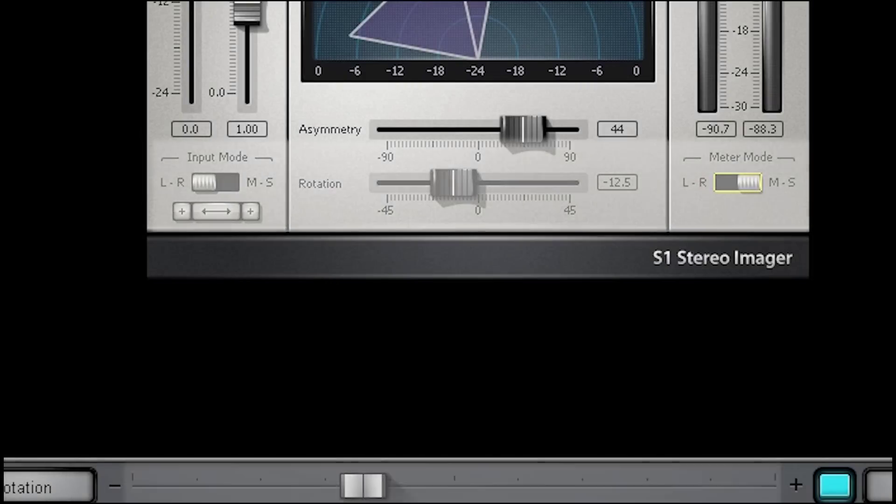
Increase the Rotation of the S1 Stereo Imager
drag(363, 486, 608, 486)
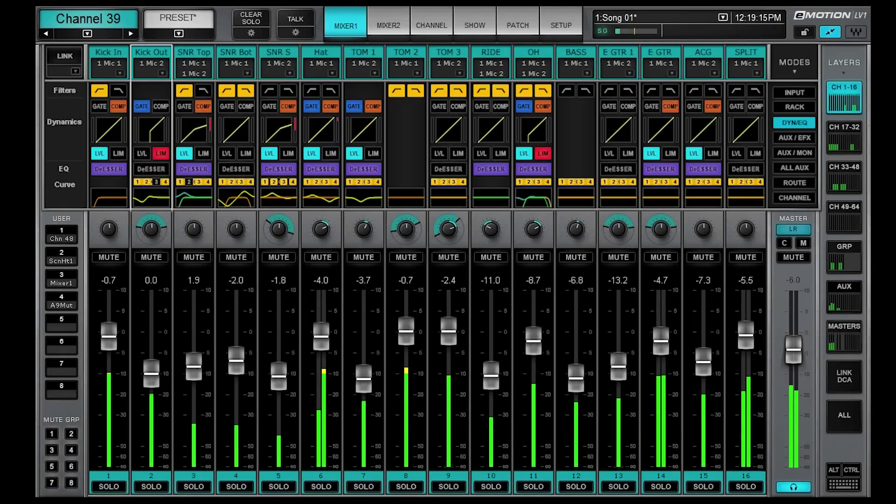
Show the Aux/EFX sends on the mixer strips, and examine the group, aux, masters, Link DCA and all-channel layers
click(794, 138)
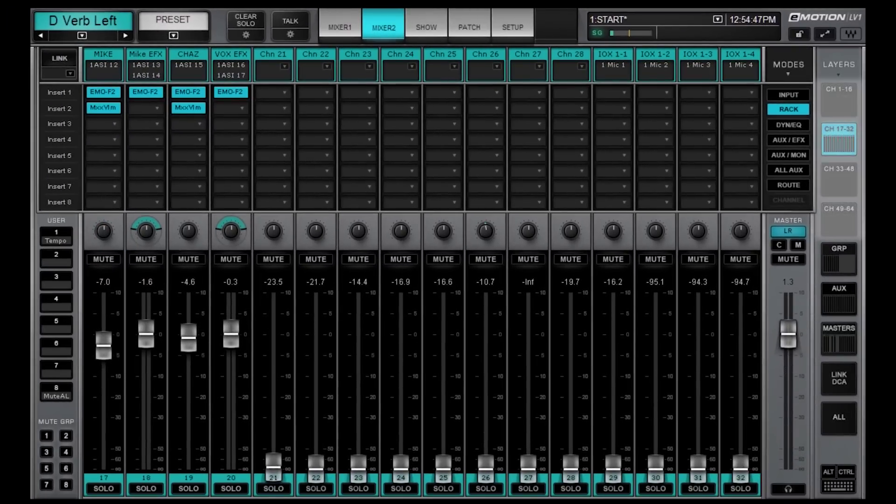
click(836, 256)
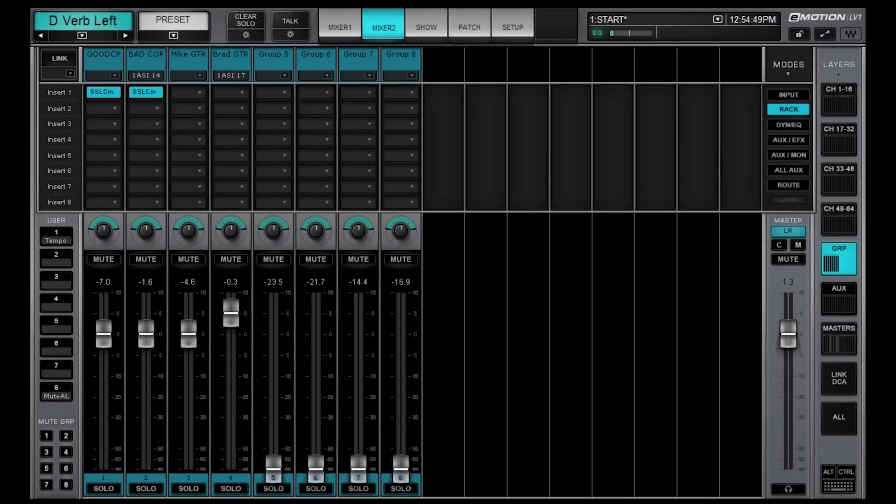
click(839, 299)
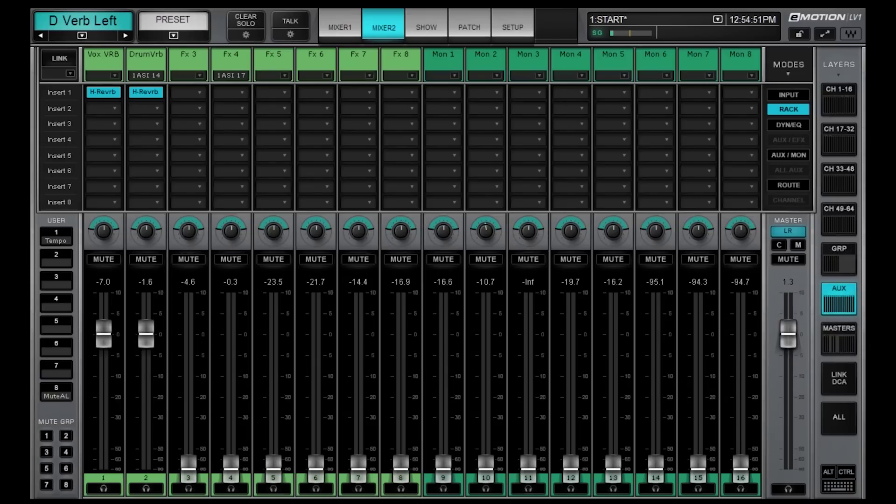
click(839, 338)
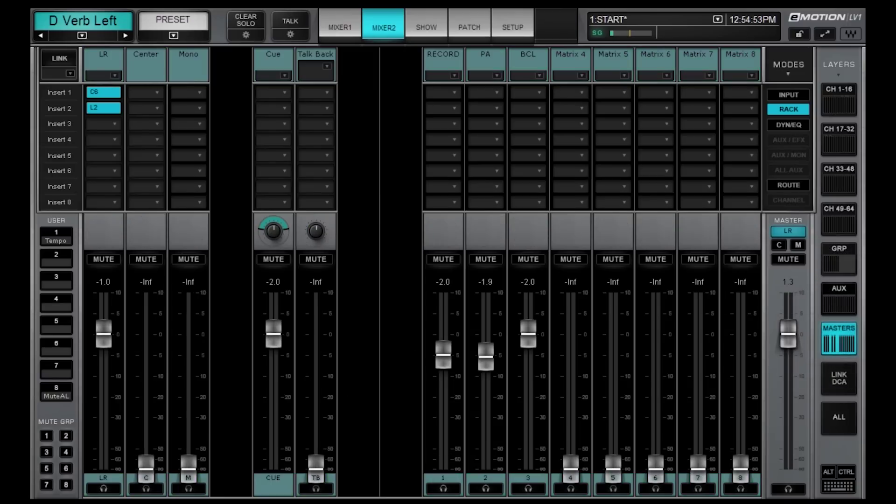
click(839, 378)
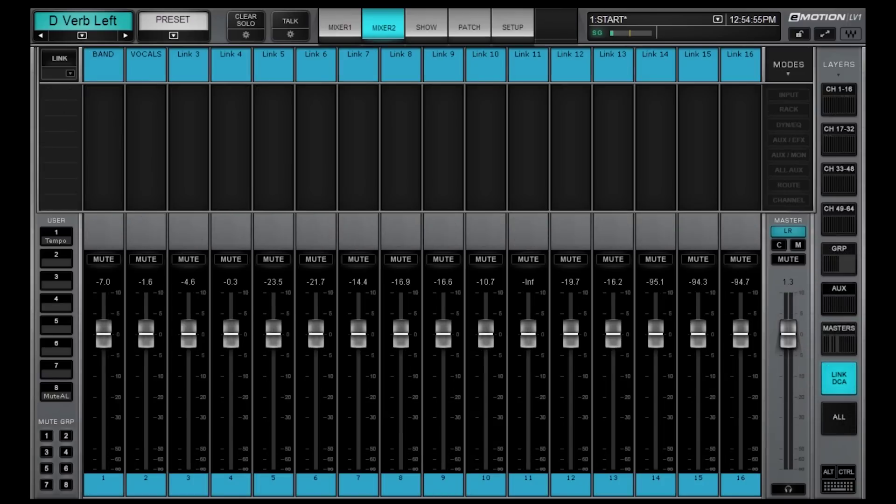
click(839, 417)
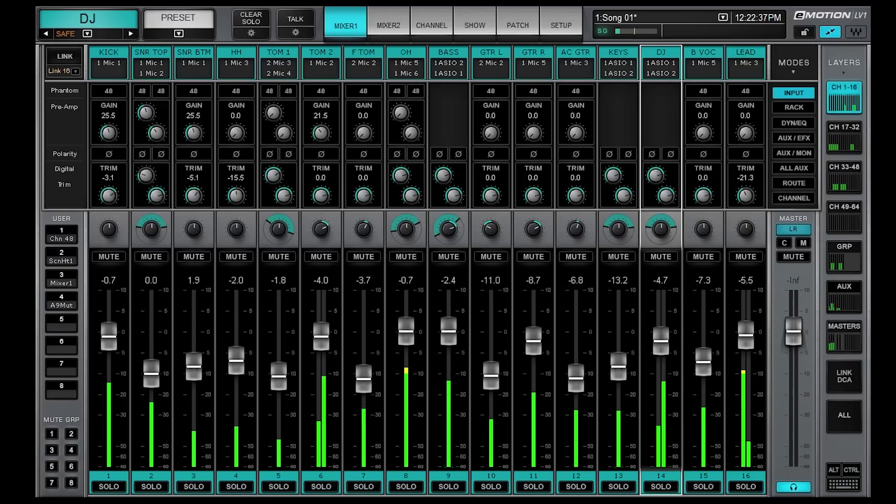
Show the plug-in racks on the mixer strips and open the plug-in categories for the KICK channel's third insert
click(795, 107)
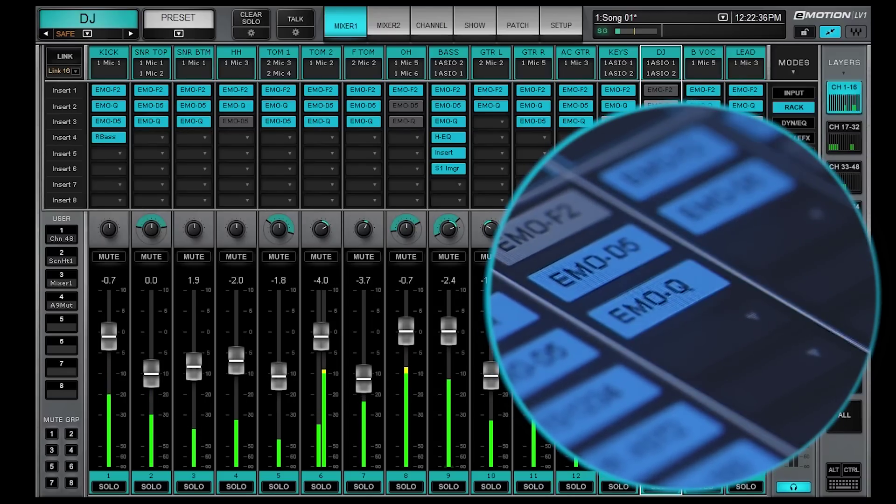
click(96, 123)
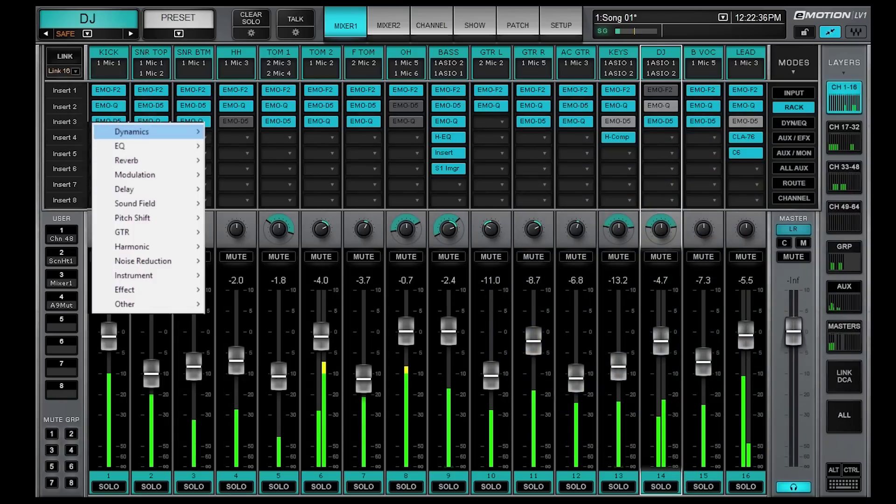
mouse_move(132, 132)
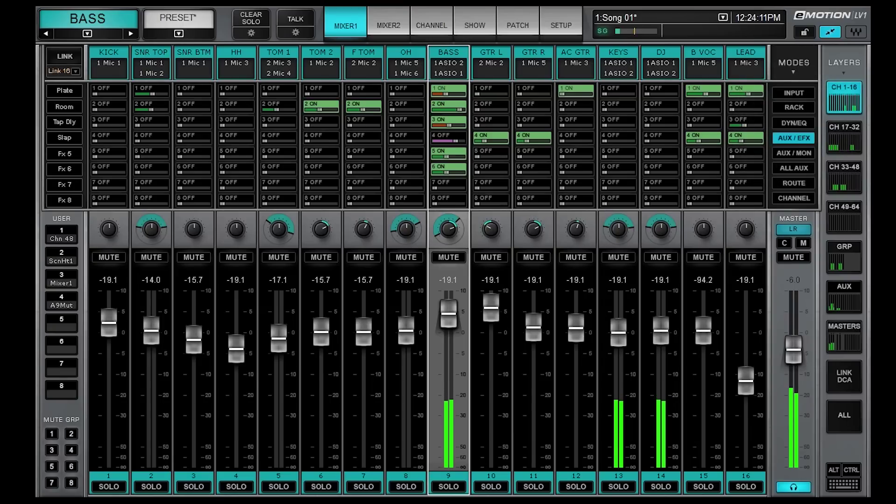
Show the monitor sends and the all-aux overview on the mixer strips, and switch the BASS channel's Tap Dly send
click(795, 153)
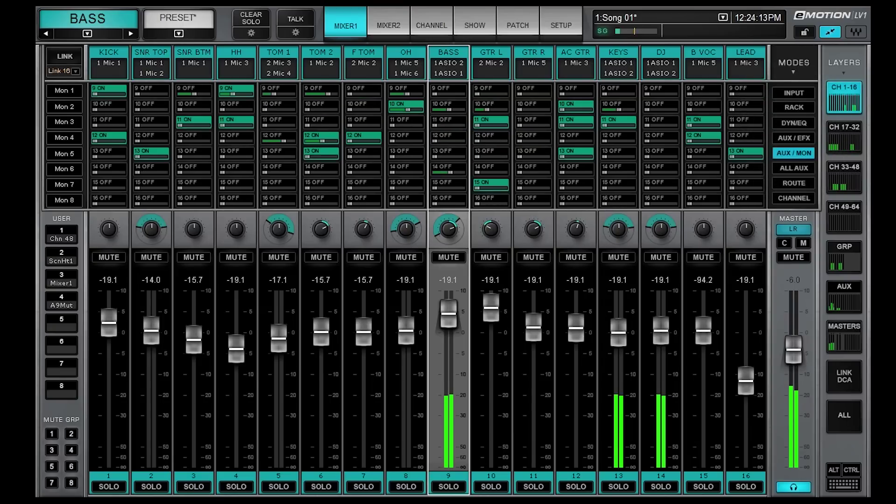
click(795, 168)
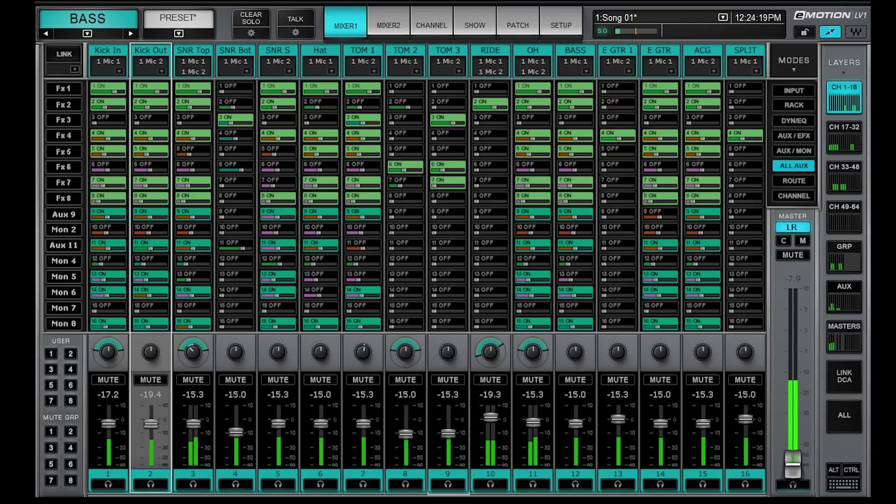
click(560, 110)
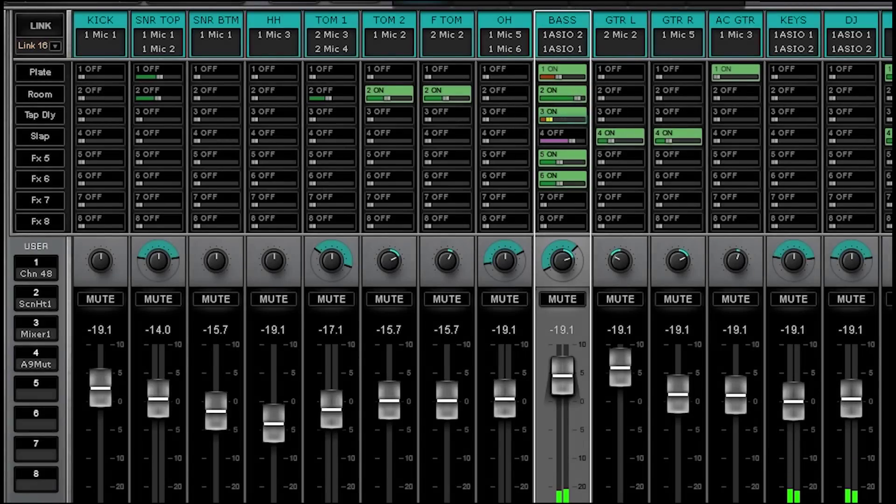
Put the Mon 7 send levels on the faders, and raise and lower the Chn 10 send fader
click(41, 200)
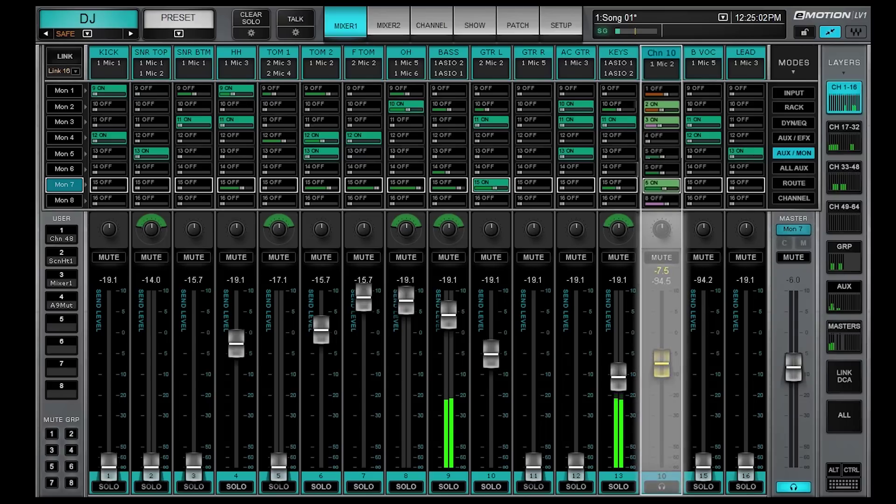
drag(661, 364, 661, 324)
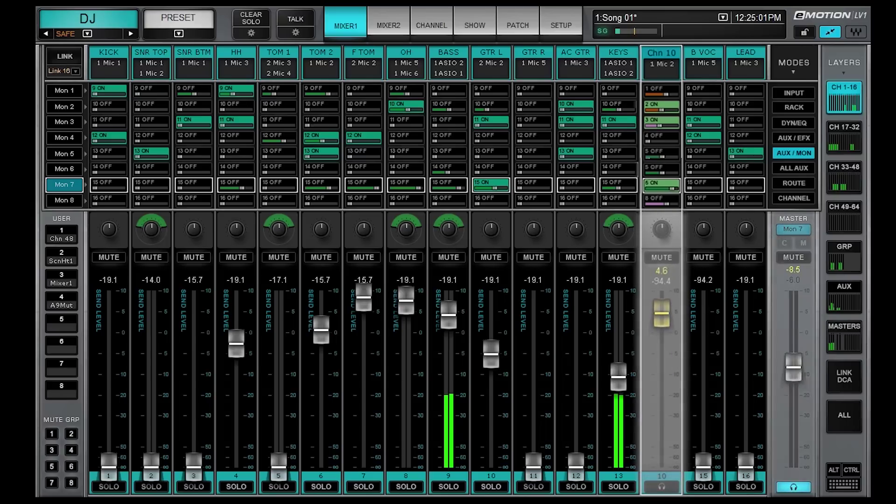
drag(661, 315, 661, 379)
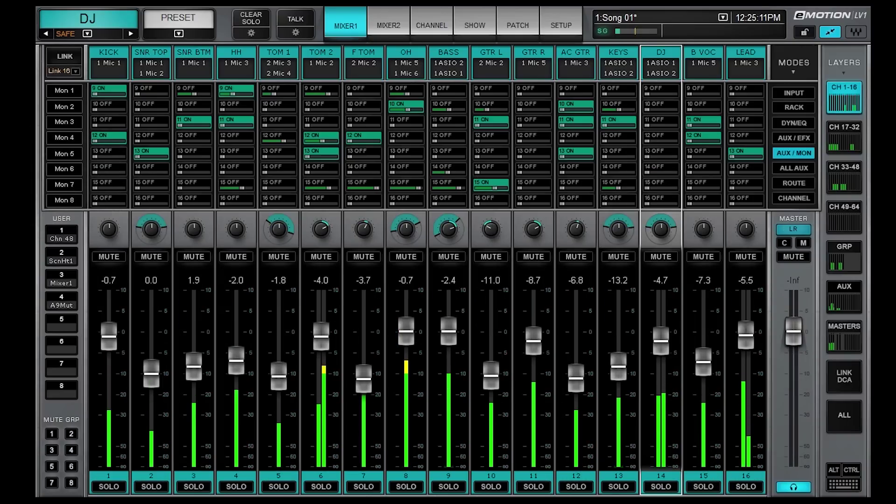
click(68, 183)
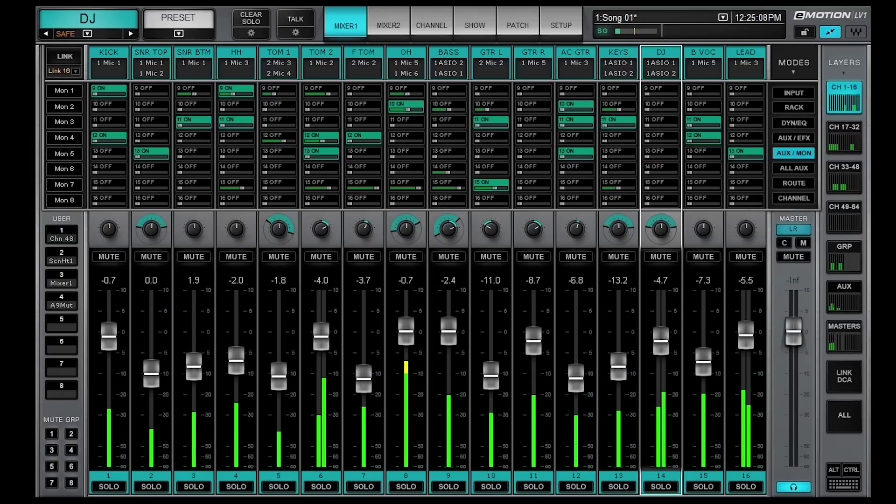
Show the full Channel overview of the selected channel above the mixer faders
click(794, 198)
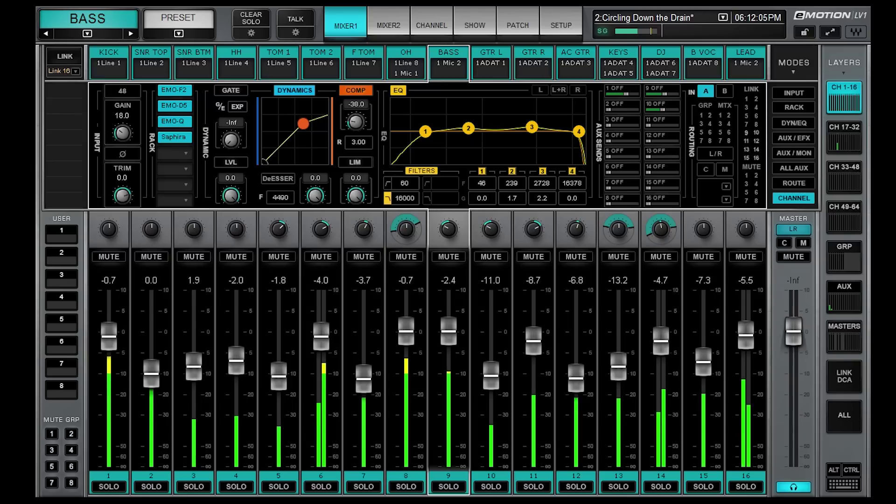